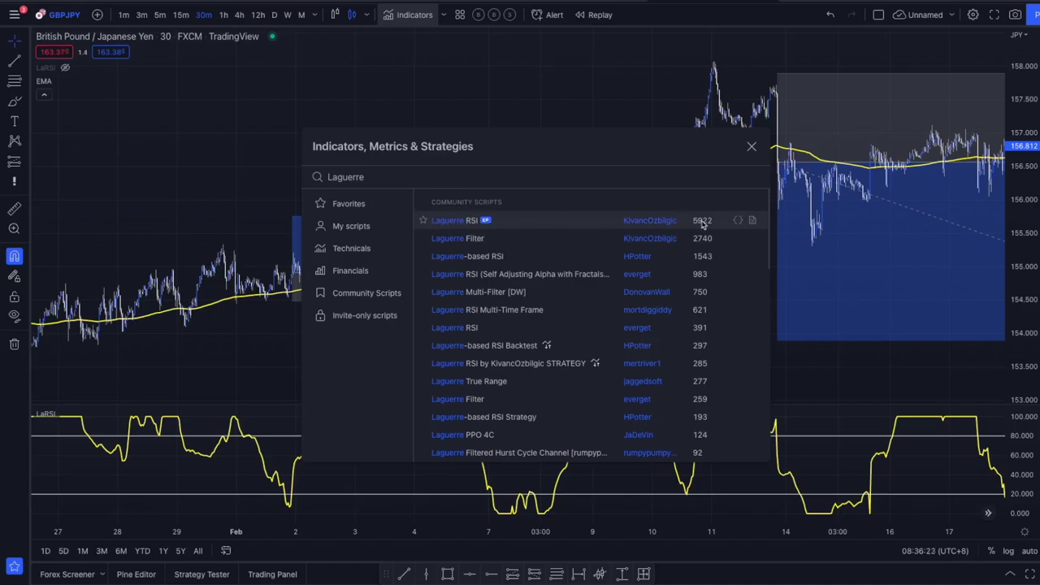
Close the indicator search and review the LaRSI indicator's input and style settings, including its Color 2 options.
{"action": "left_click", "coordinate": [752, 147]}
{"action": "left_click", "coordinate": [80, 413]}
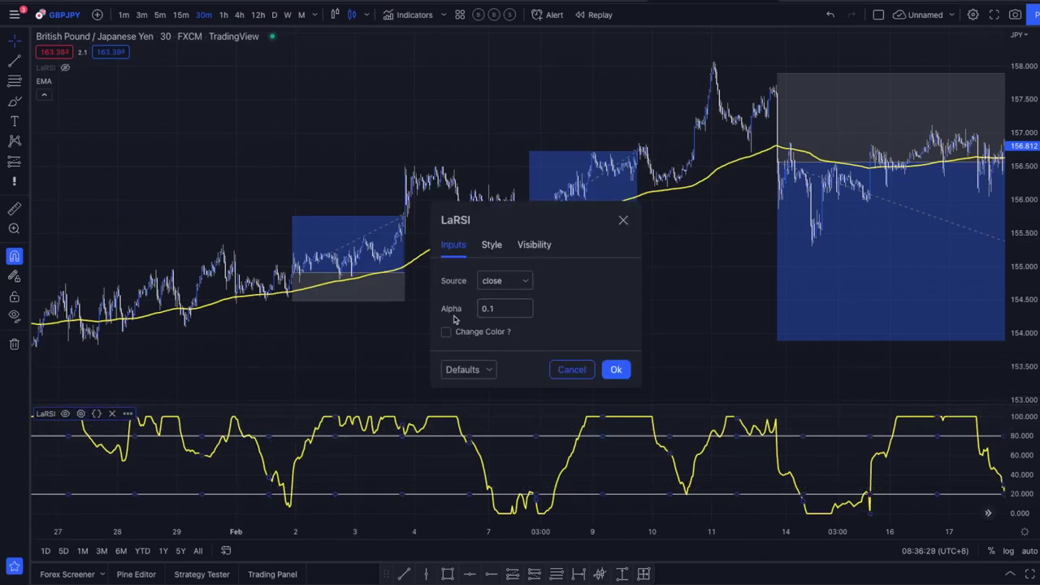
{"action": "left_click", "coordinate": [487, 246]}
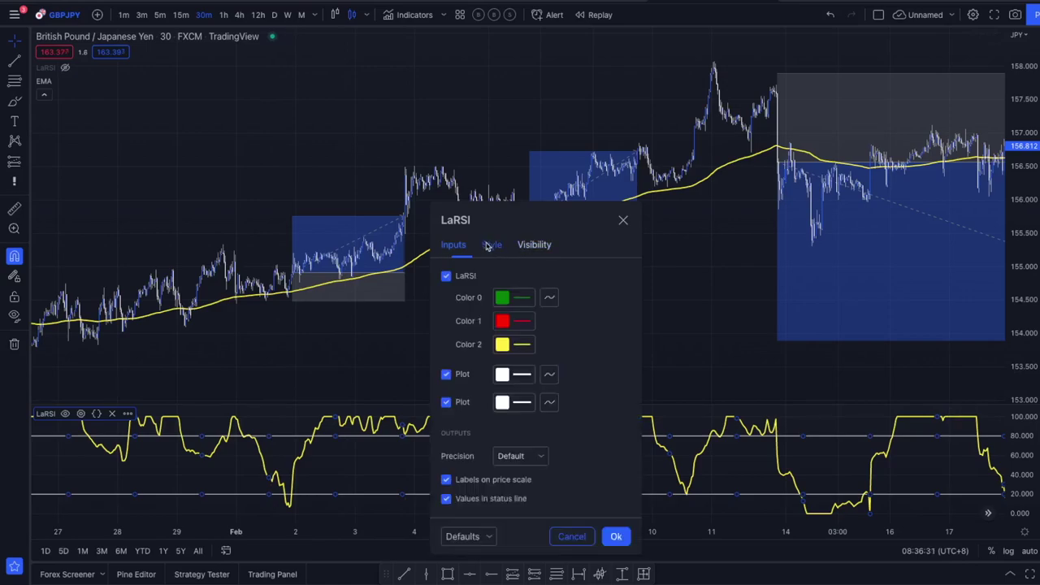
{"action": "left_click", "coordinate": [502, 345]}
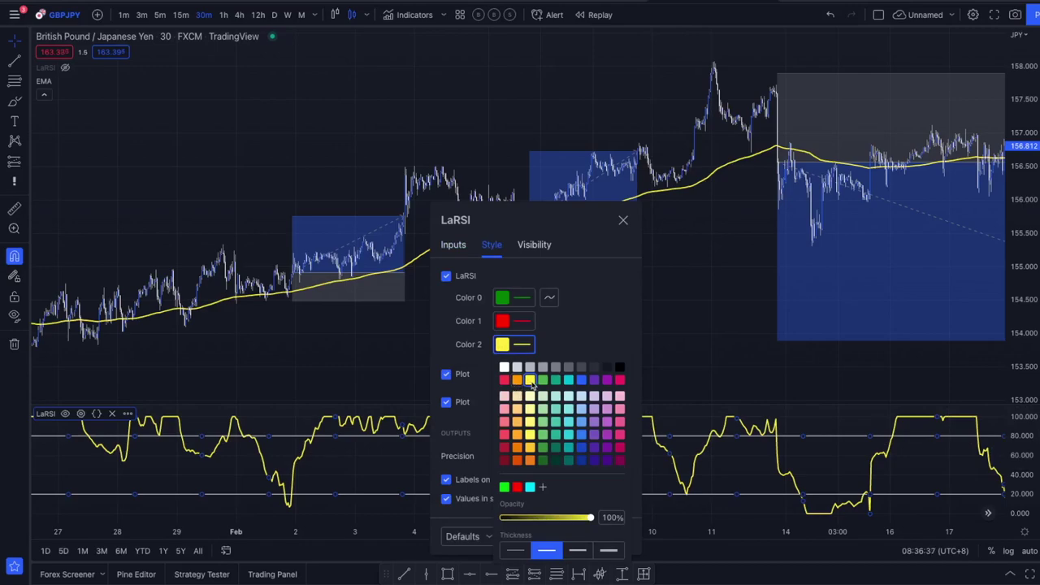
{"action": "left_click", "coordinate": [565, 358]}
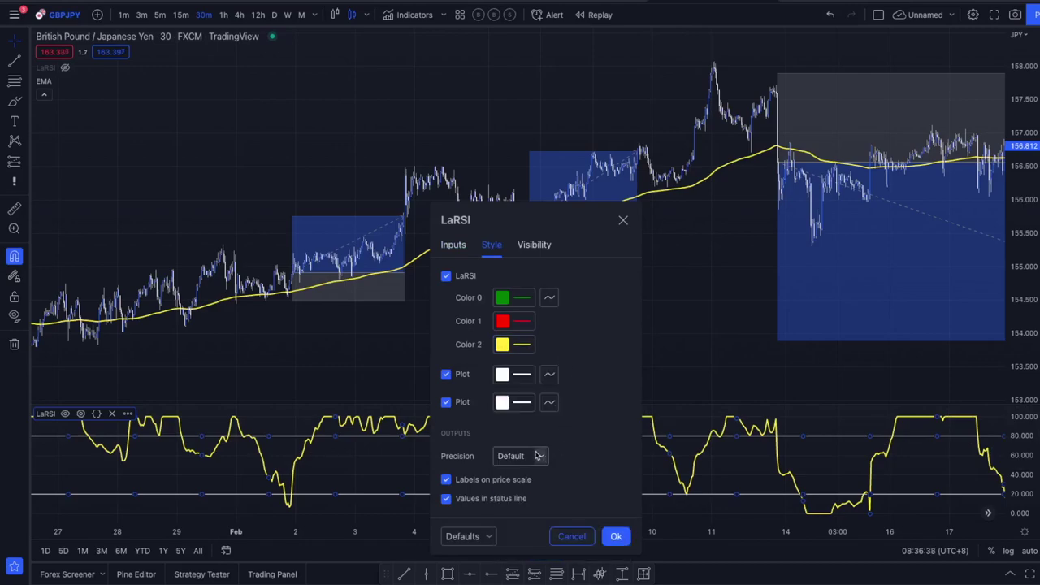
{"action": "left_click", "coordinate": [513, 346]}
{"action": "left_click", "coordinate": [578, 335]}
{"action": "left_click", "coordinate": [624, 219]}
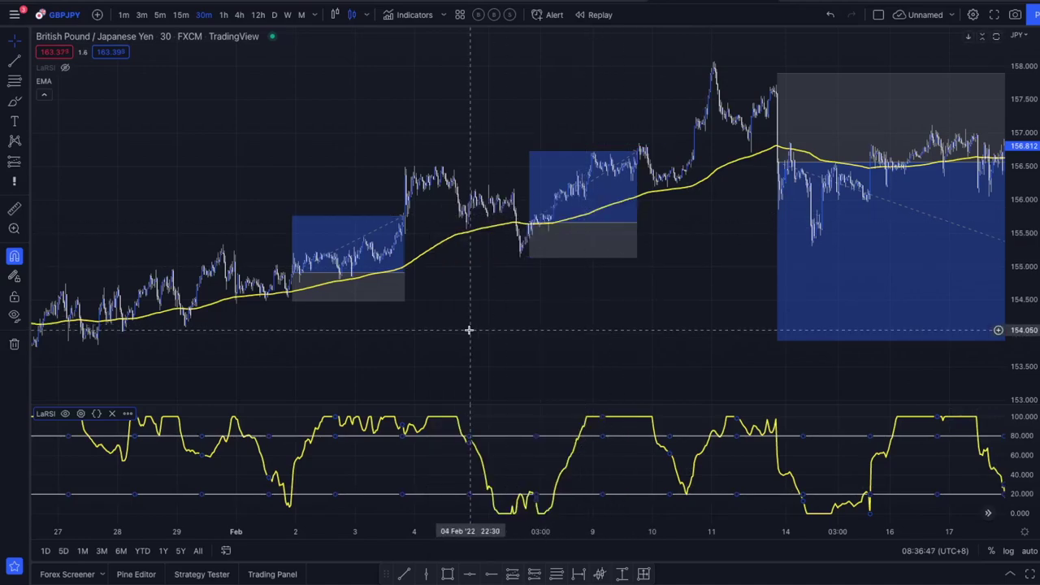
Review the EMA indicator's length, source and smoothing inputs and its line color and thickness options.
{"action": "left_click_drag", "start_coordinate": [549, 345], "coordinate": [638, 350]}
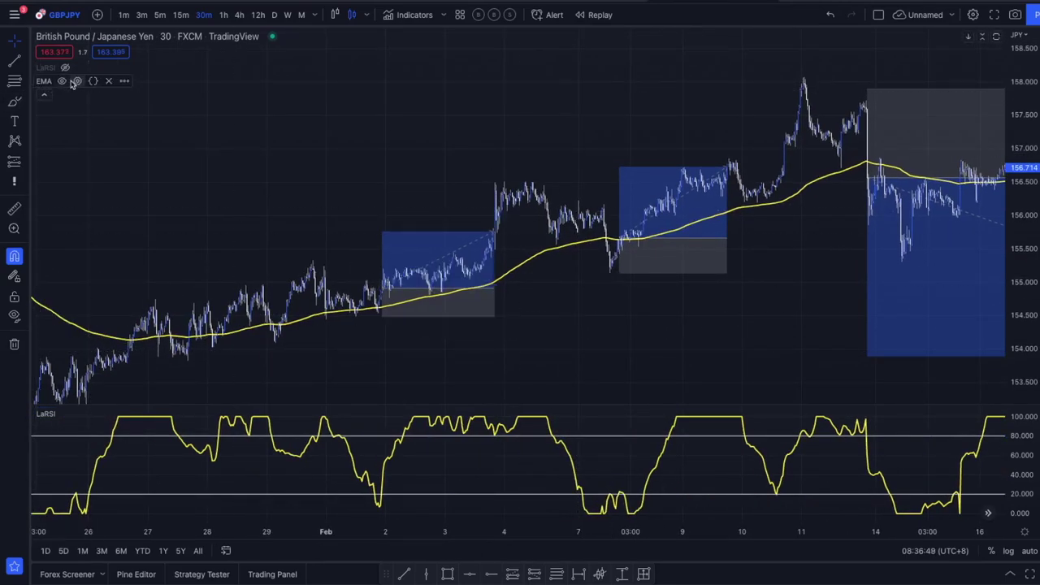
{"action": "left_click", "coordinate": [76, 82]}
{"action": "left_click", "coordinate": [454, 210]}
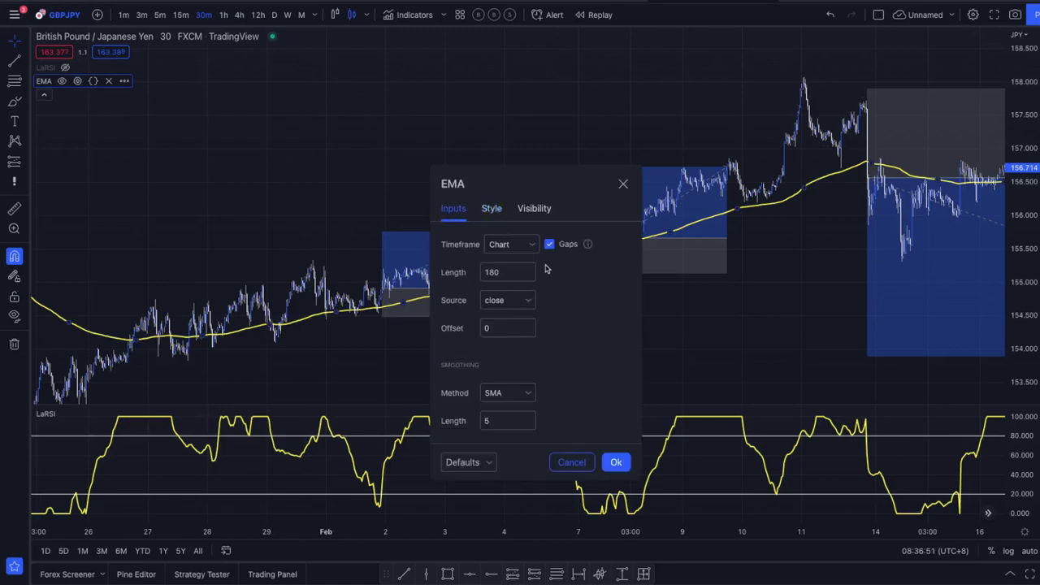
{"action": "left_click", "coordinate": [493, 211]}
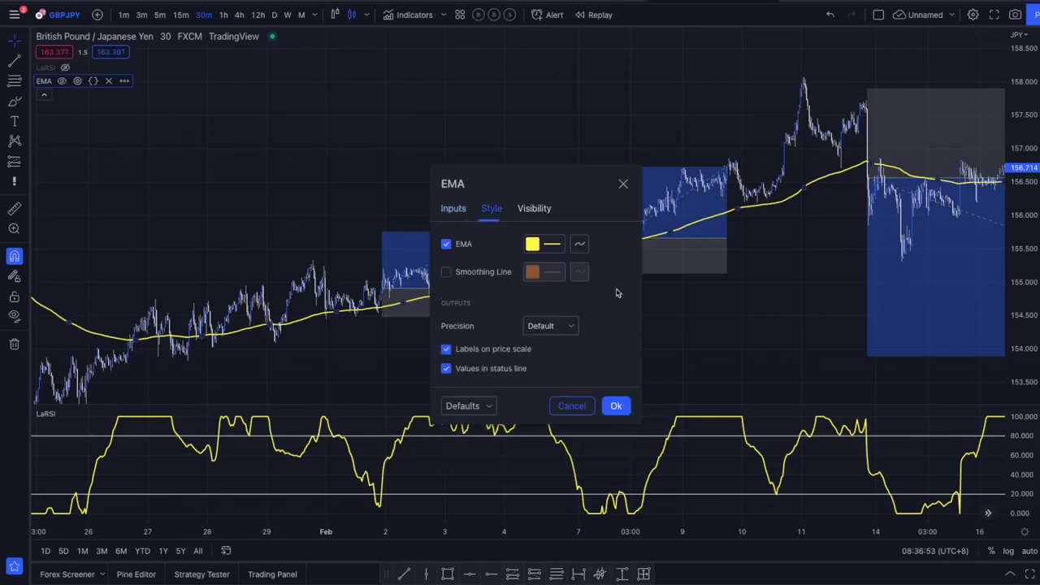
{"action": "left_click", "coordinate": [534, 245]}
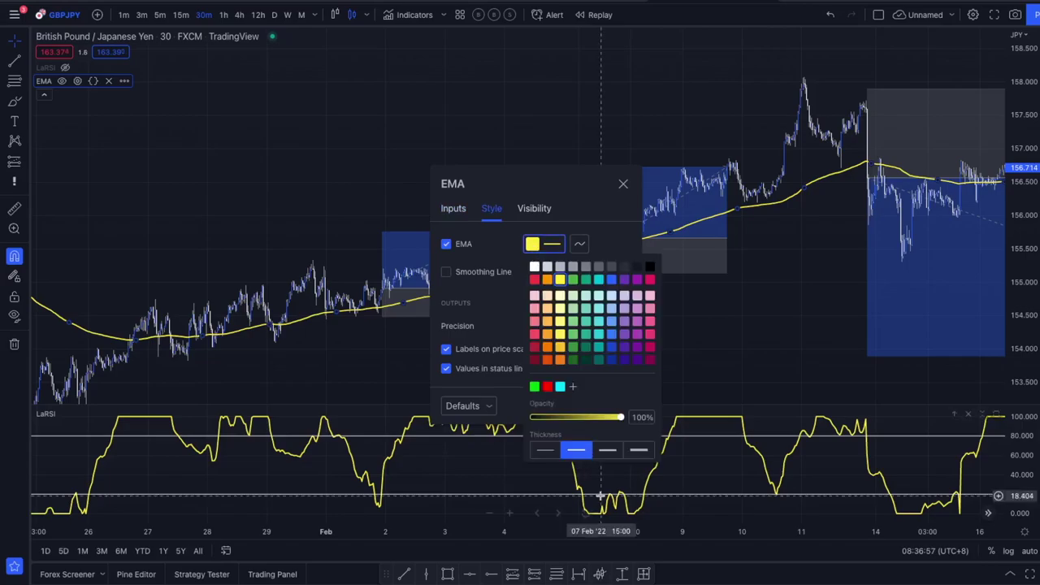
{"action": "left_click", "coordinate": [630, 193]}
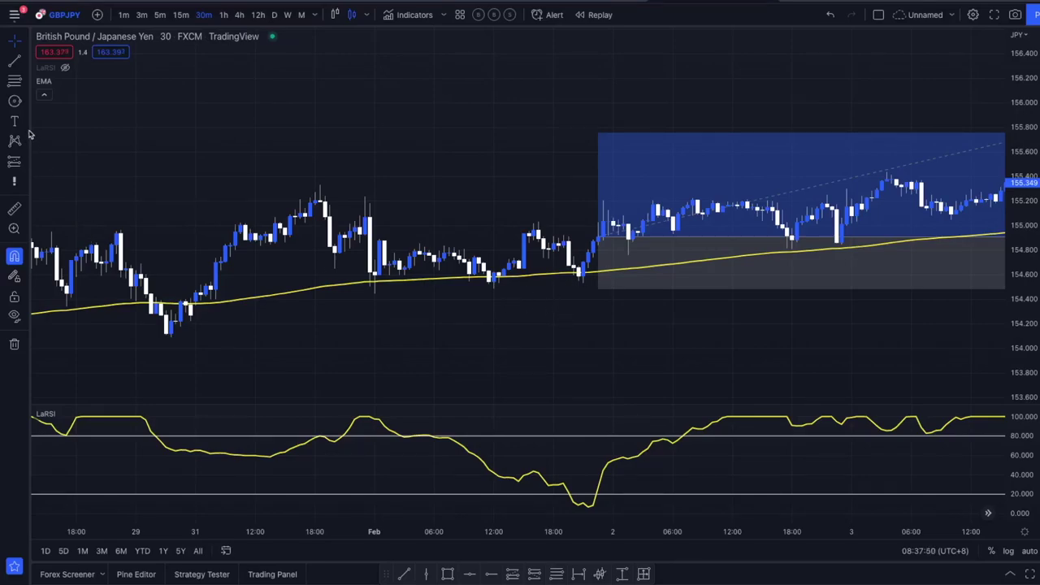
Draw a circle around the point where the LaRSI line crosses above the 20 level at the first long position's entry.
{"action": "left_click", "coordinate": [15, 100]}
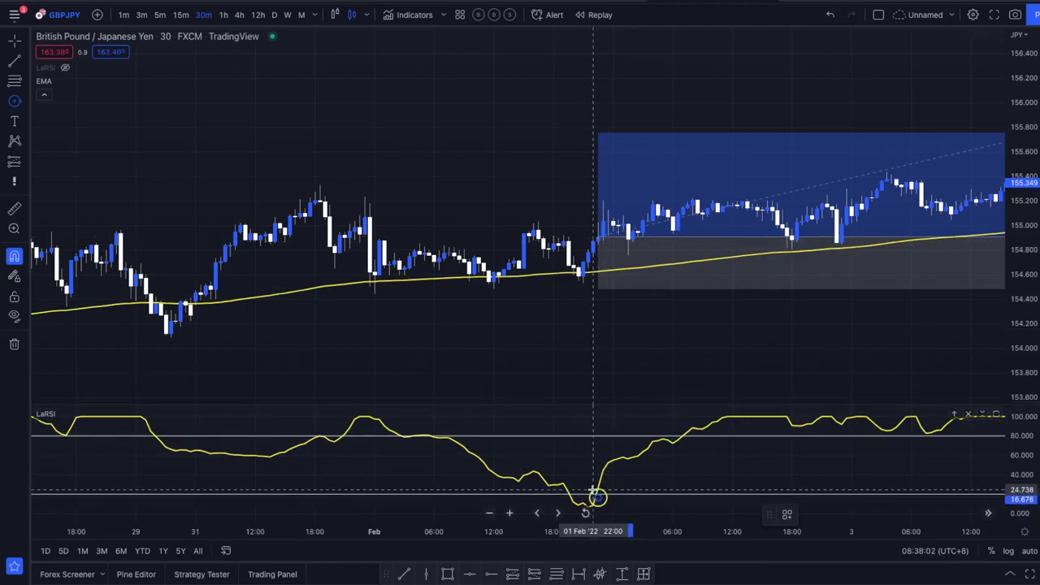
{"action": "left_click", "coordinate": [593, 485]}
{"action": "left_click", "coordinate": [635, 492]}
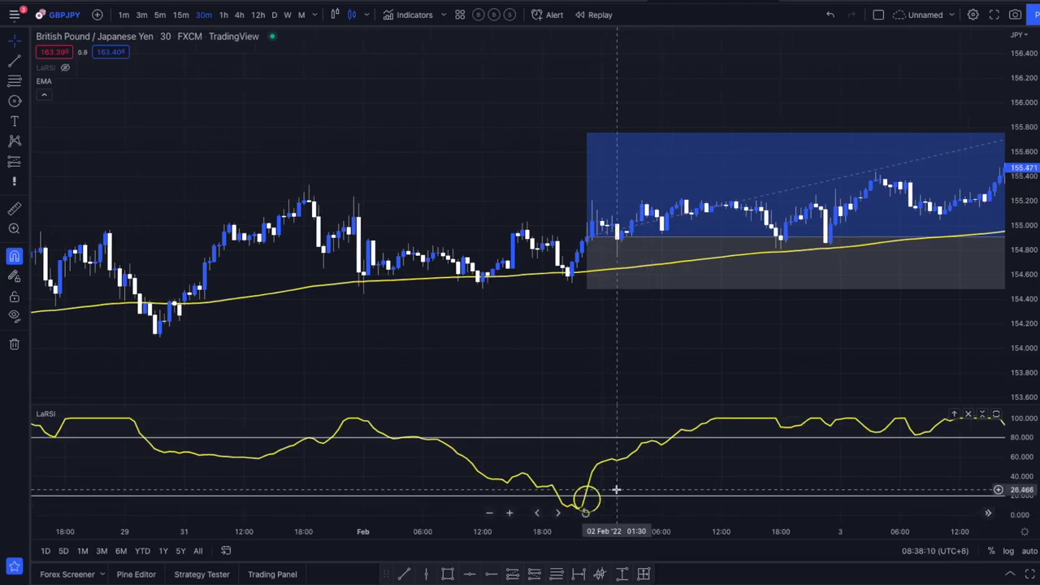
Place a vertical line through the first long position's entry candle at 01 Feb '22 22:30.
{"action": "left_click", "coordinate": [27, 64]}
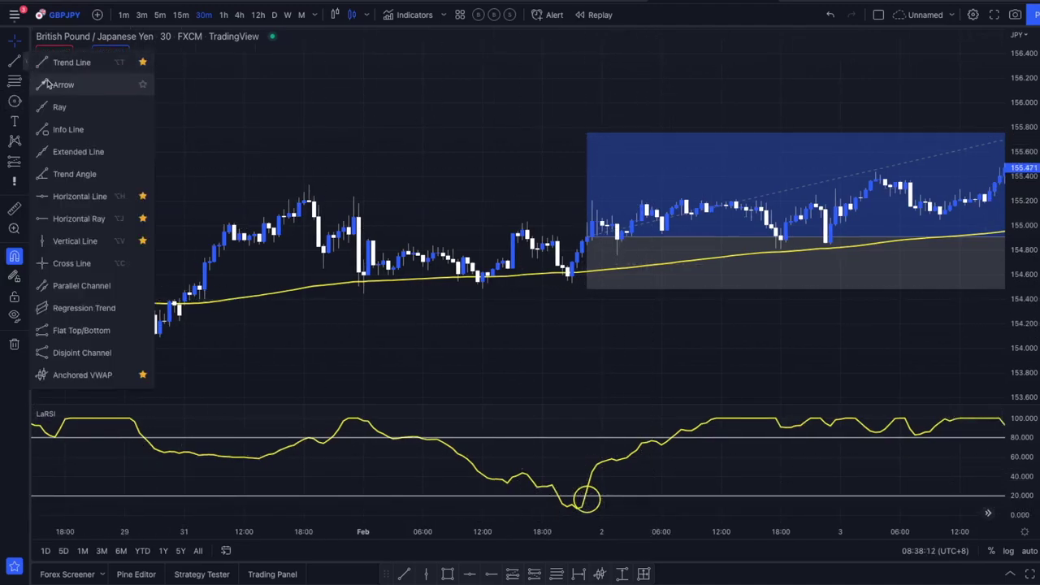
{"action": "left_click", "coordinate": [74, 242]}
{"action": "left_click", "coordinate": [586, 251]}
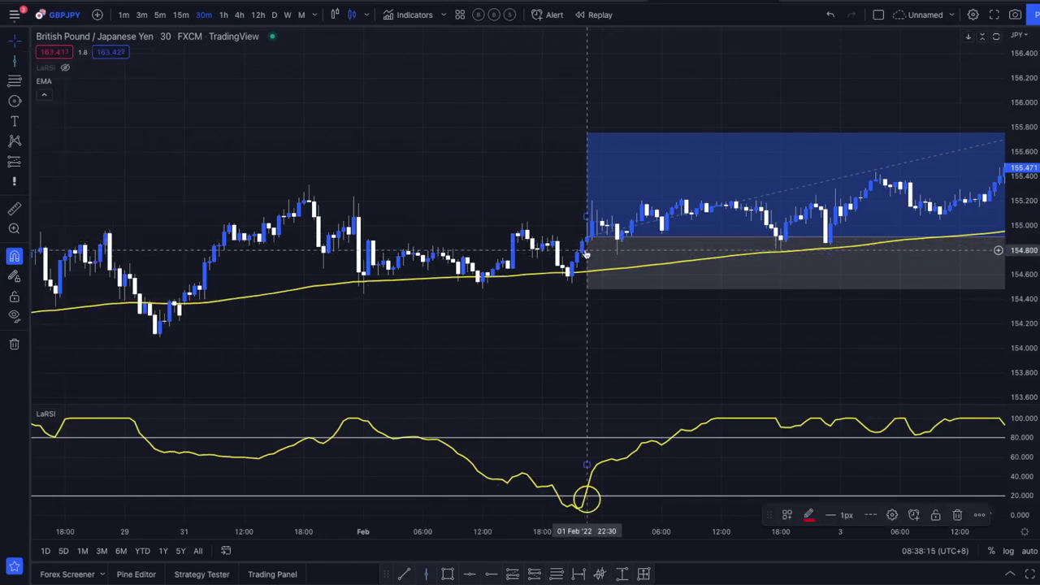
{"action": "left_click", "coordinate": [538, 338]}
Set the first long position's stop level to about 154.500, in line with the recent swing low.
{"action": "scroll", "coordinate": [546, 432], "scroll_direction": "up", "scroll_amount": 5}
{"action": "left_click_drag", "start_coordinate": [528, 362], "coordinate": [805, 302]}
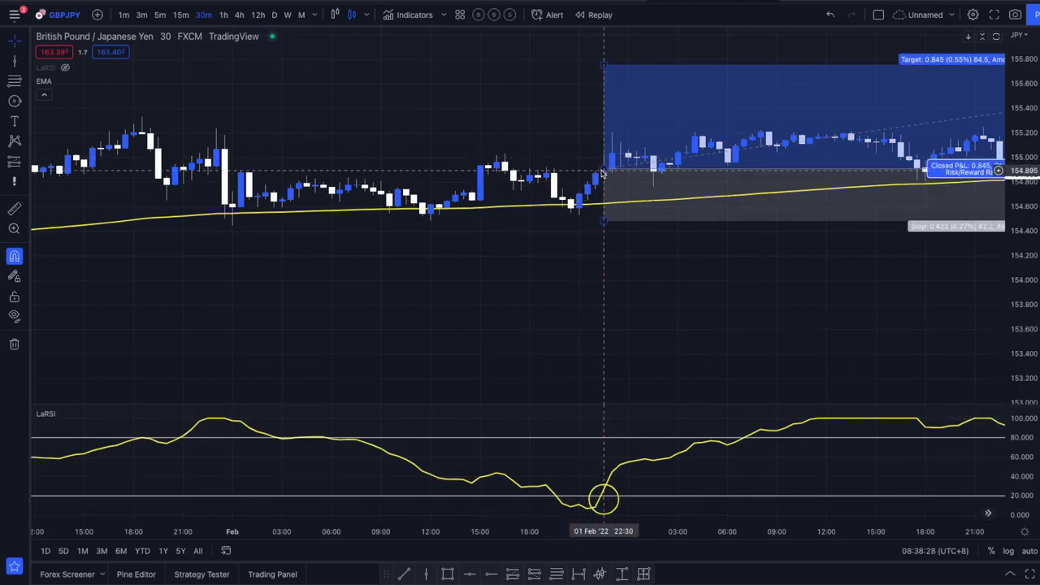
{"action": "left_click_drag", "start_coordinate": [641, 282], "coordinate": [593, 322]}
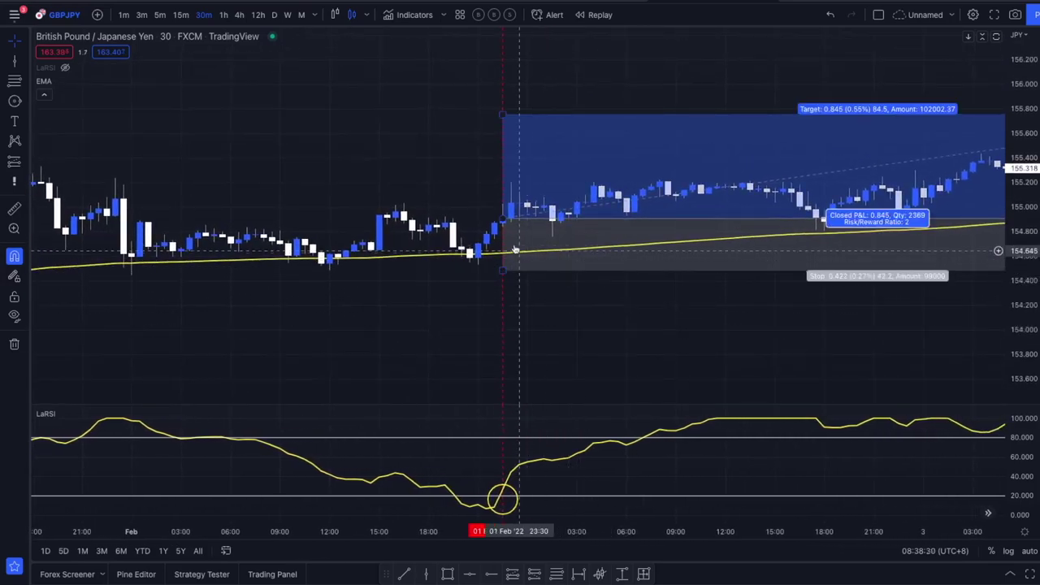
{"action": "left_click_drag", "start_coordinate": [503, 269], "coordinate": [323, 271]}
{"action": "left_click", "coordinate": [323, 271]}
{"action": "left_click_drag", "start_coordinate": [503, 261], "coordinate": [523, 269]}
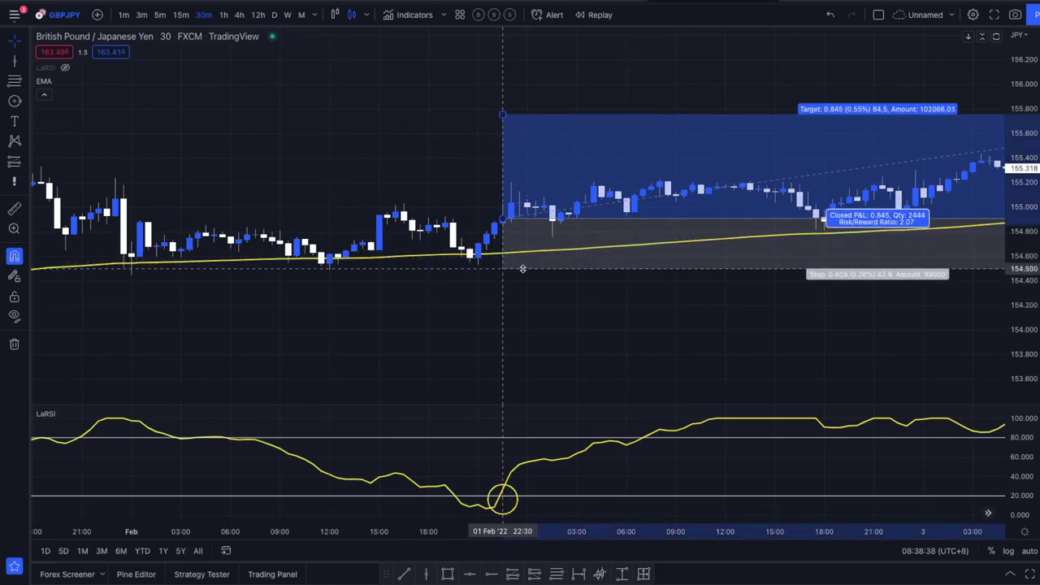
{"action": "left_click", "coordinate": [602, 312]}
Place a vertical line through the second long position's entry candle at 07 Feb '22 22:30.
{"action": "left_click_drag", "start_coordinate": [767, 322], "coordinate": [420, 327]}
{"action": "scroll", "coordinate": [494, 332], "scroll_direction": "down", "scroll_amount": 1}
{"action": "left_click_drag", "start_coordinate": [643, 331], "coordinate": [597, 356]}
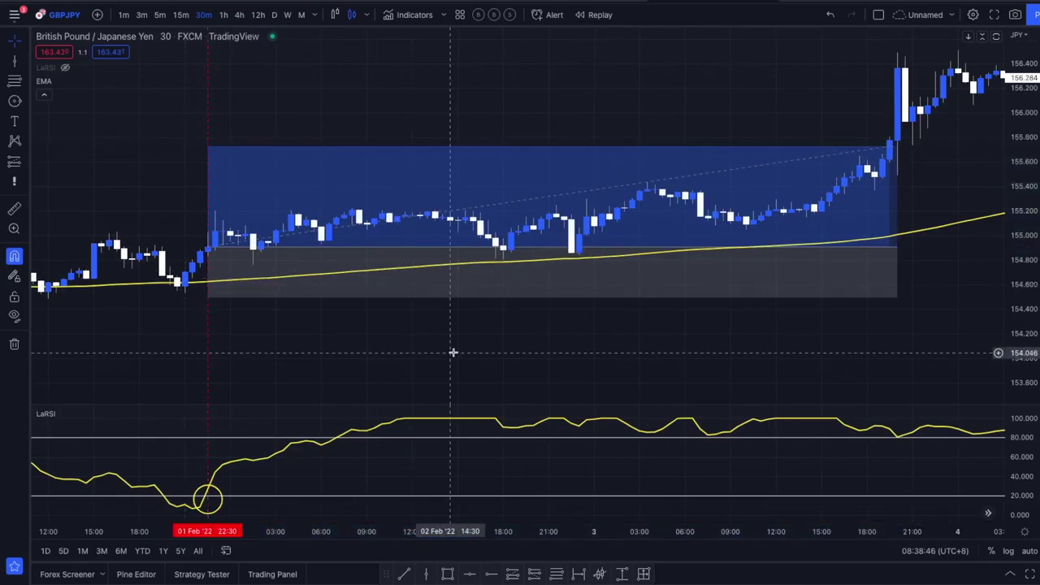
{"action": "scroll", "coordinate": [456, 351], "scroll_direction": "down", "scroll_amount": 5}
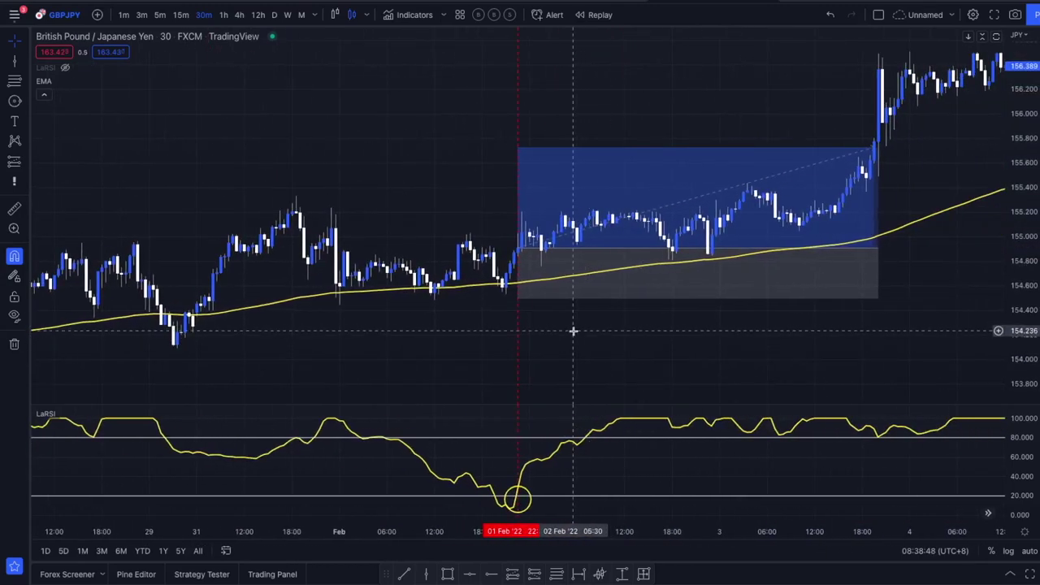
{"action": "scroll", "coordinate": [691, 333], "scroll_direction": "right", "scroll_amount": 10}
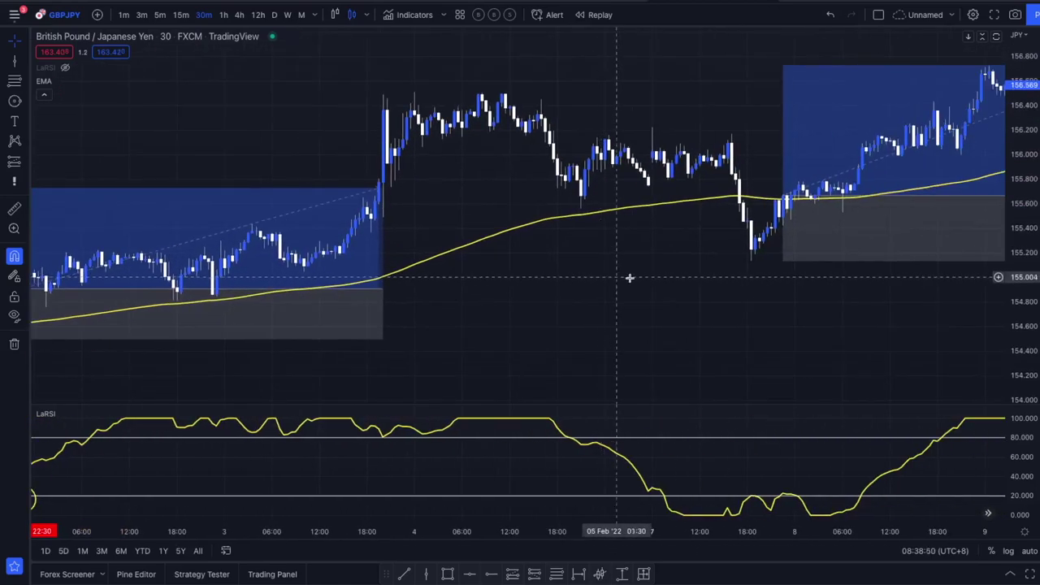
{"action": "scroll", "coordinate": [616, 277], "scroll_direction": "right", "scroll_amount": 4}
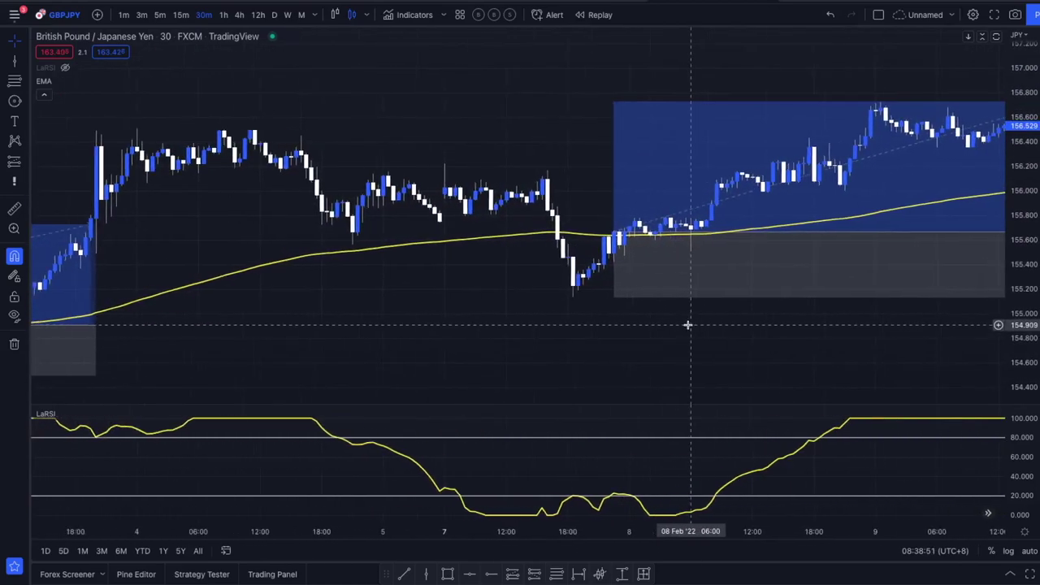
{"action": "scroll", "coordinate": [651, 326], "scroll_direction": "right", "scroll_amount": 2}
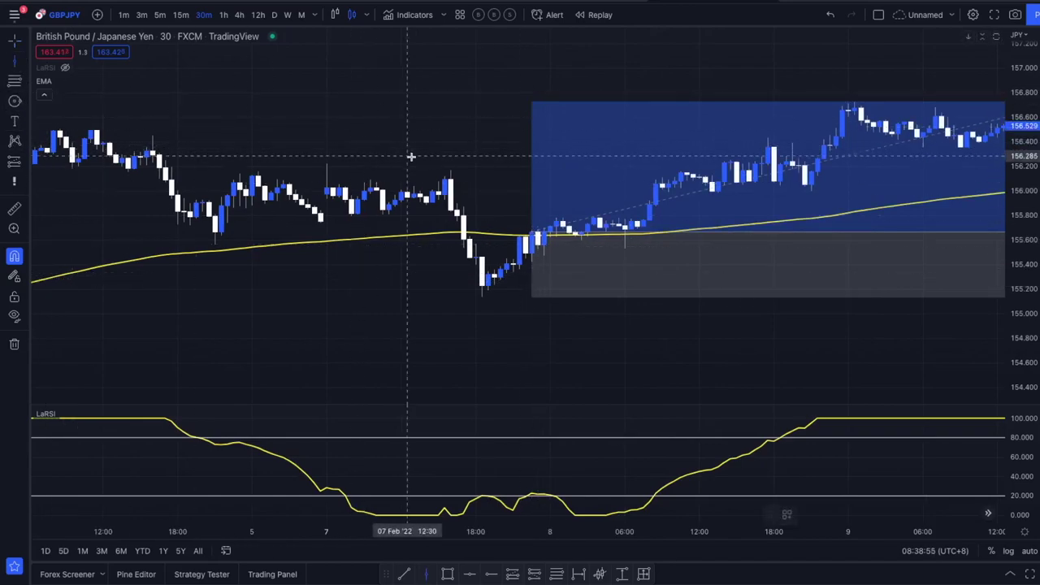
{"action": "left_click", "coordinate": [531, 168]}
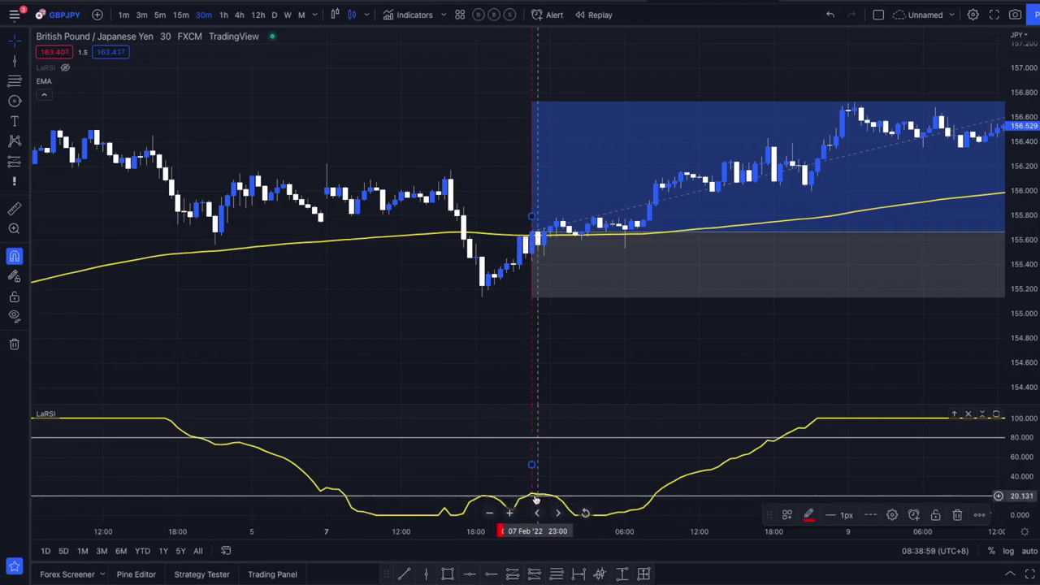
Draw a circle around the LaRSI line's cross above the 20 level at the second long position's entry.
{"action": "left_click", "coordinate": [15, 98]}
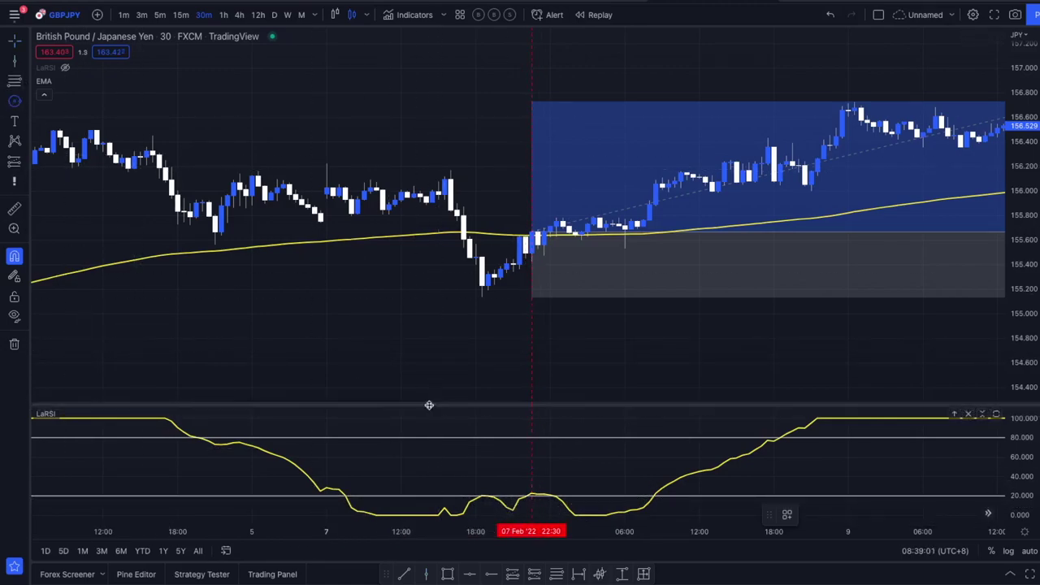
{"action": "left_click", "coordinate": [519, 492]}
{"action": "left_click", "coordinate": [580, 464]}
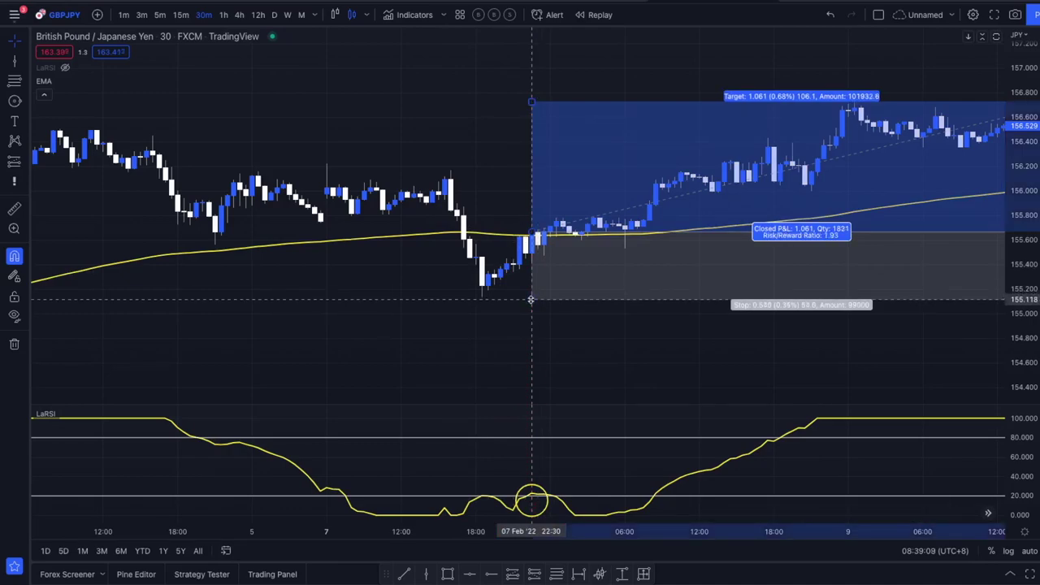
Raise the second long position's target level to about 156.77.
{"action": "left_click_drag", "start_coordinate": [593, 349], "coordinate": [528, 361]}
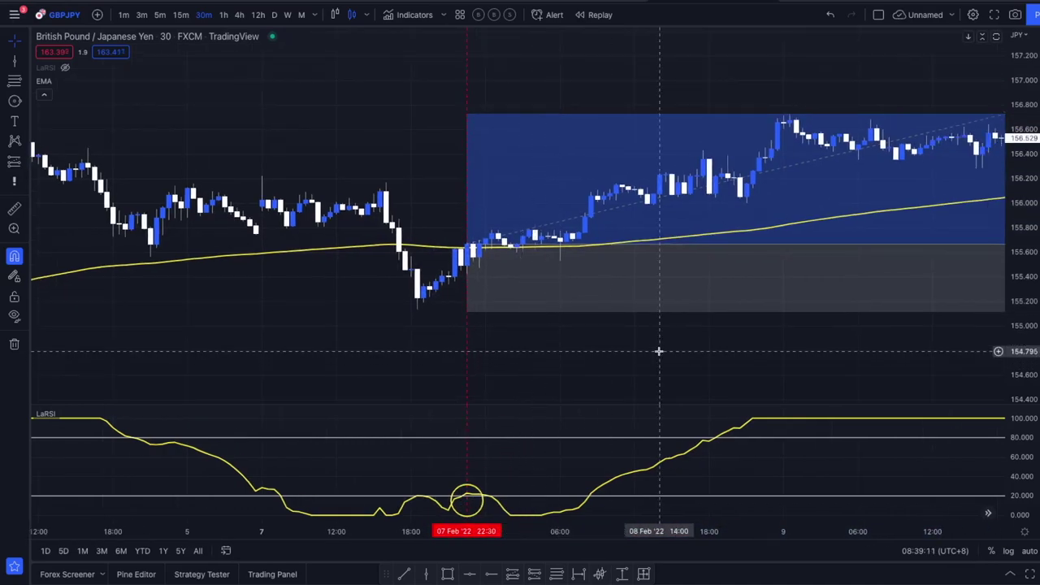
{"action": "left_click_drag", "start_coordinate": [659, 350], "coordinate": [486, 360]}
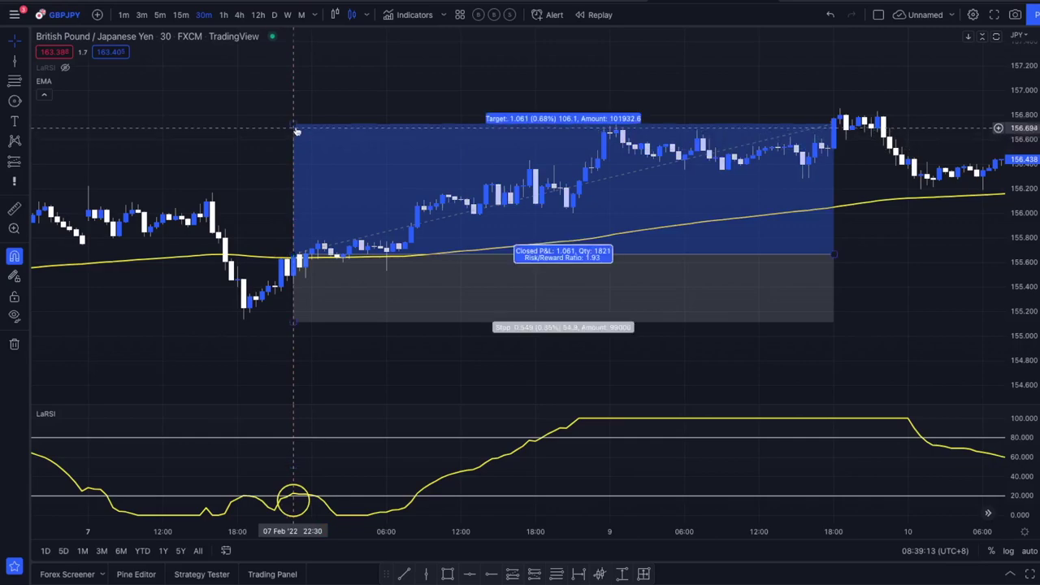
{"action": "left_click_drag", "start_coordinate": [293, 124], "coordinate": [293, 119]}
Place a vertical line through the short position's entry candle at 12 Feb '22 02:30.
{"action": "left_click_drag", "start_coordinate": [841, 269], "coordinate": [591, 273]}
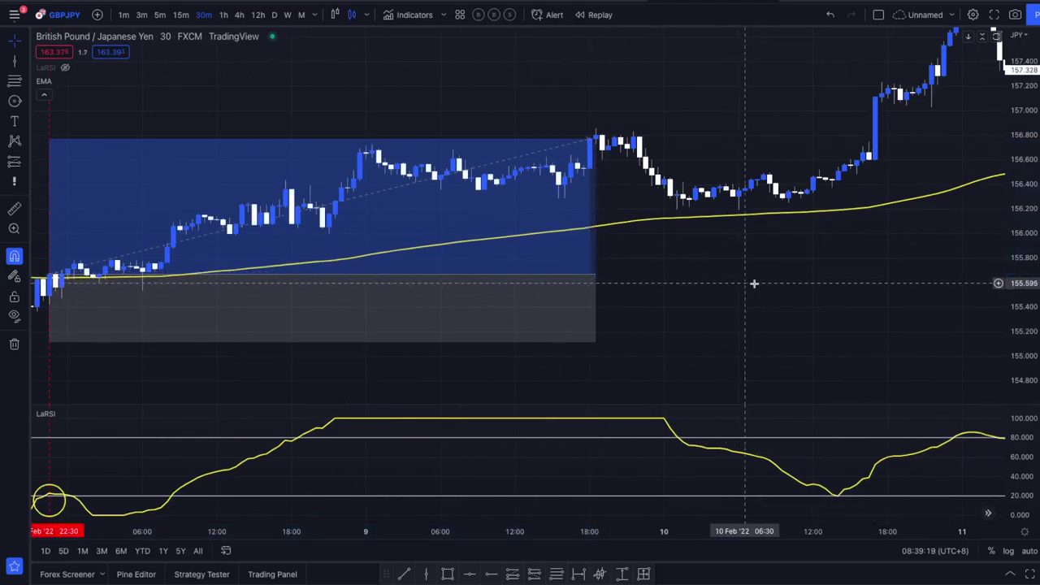
{"action": "left_click_drag", "start_coordinate": [746, 283], "coordinate": [550, 309]}
{"action": "left_click_drag", "start_coordinate": [862, 240], "coordinate": [412, 239]}
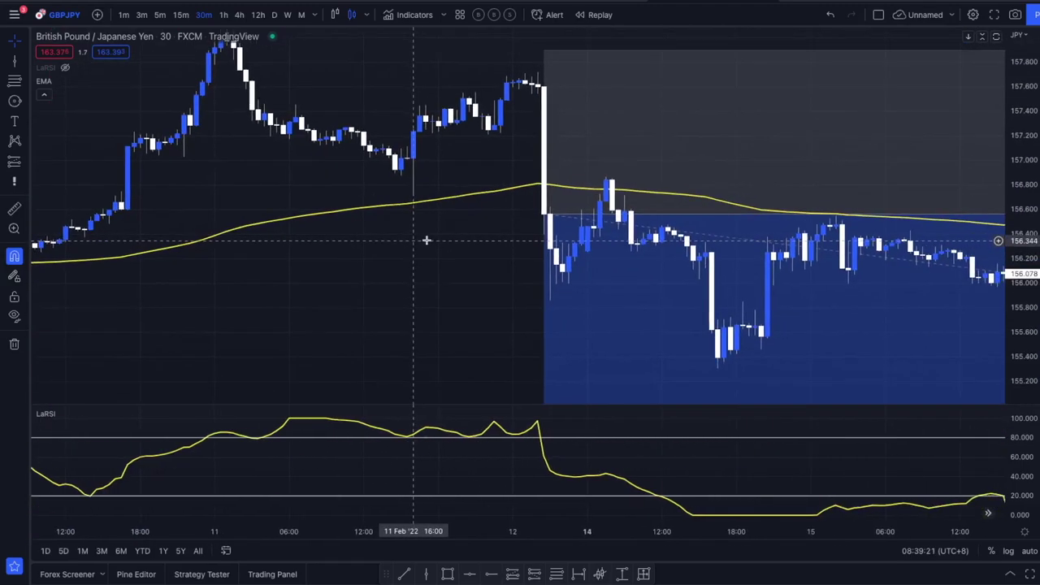
{"action": "left_click_drag", "start_coordinate": [1024, 178], "coordinate": [1024, 271]}
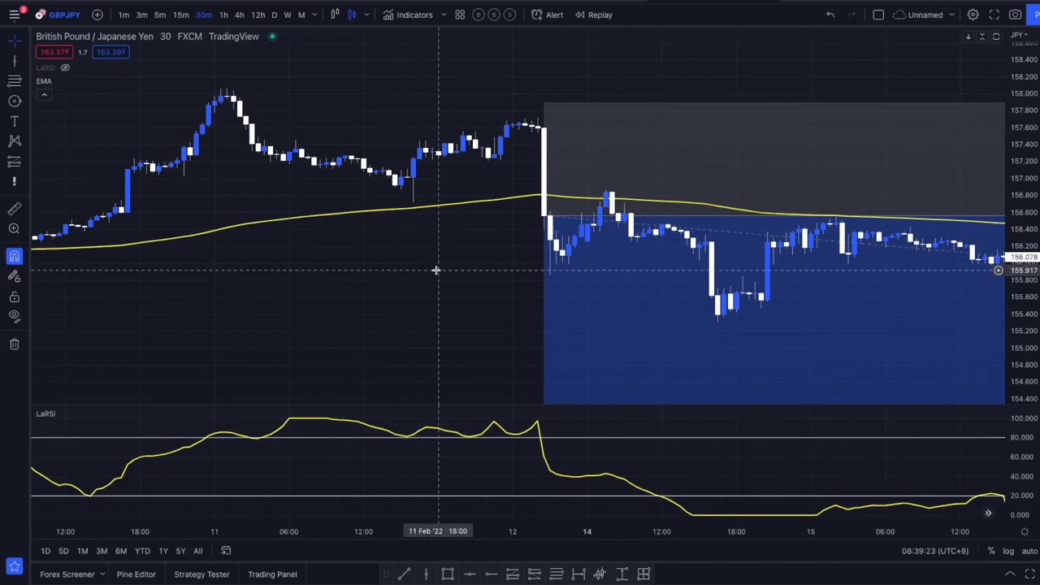
{"action": "left_click_drag", "start_coordinate": [593, 262], "coordinate": [474, 201]}
{"action": "left_click_drag", "start_coordinate": [1011, 175], "coordinate": [1012, 203]}
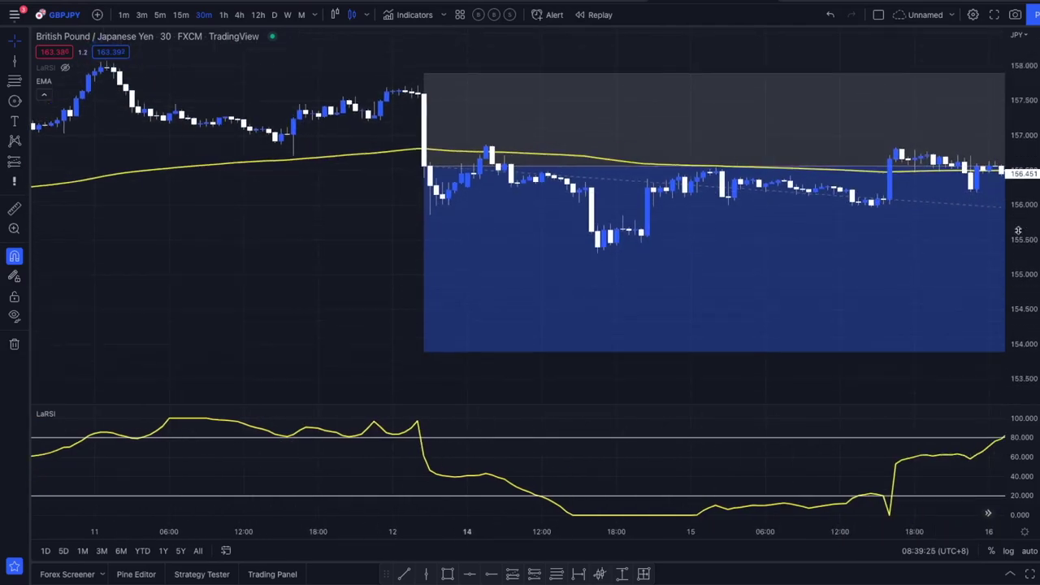
{"action": "mouse_move", "coordinate": [327, 232]}
{"action": "left_mouse_down"}
{"action": "mouse_move", "coordinate": [225, 269]}
{"action": "mouse_move", "coordinate": [237, 262]}
{"action": "left_mouse_up"}
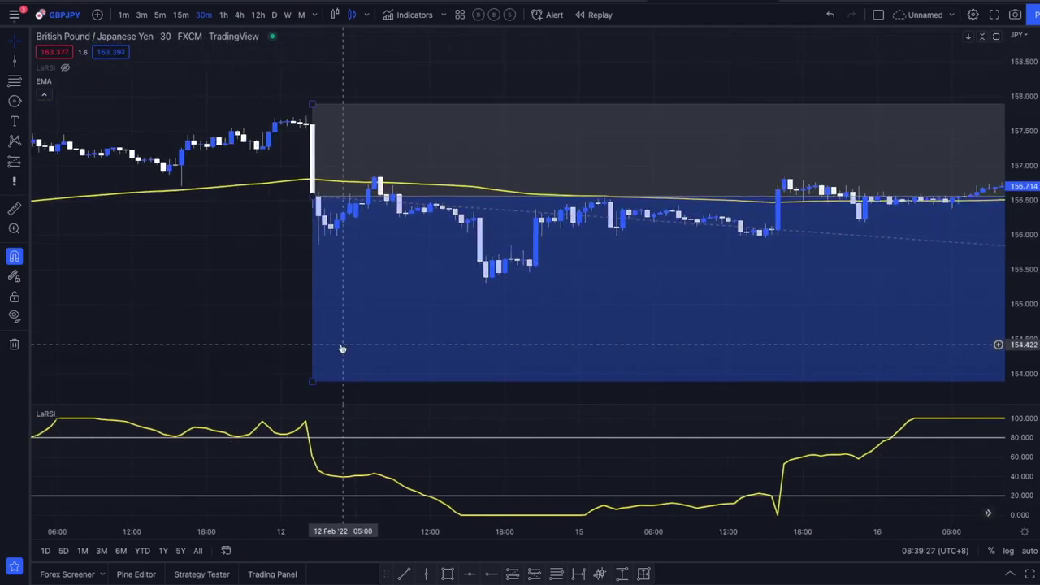
{"action": "left_click", "coordinate": [13, 61]}
{"action": "left_click", "coordinate": [312, 168]}
{"action": "left_click", "coordinate": [260, 286]}
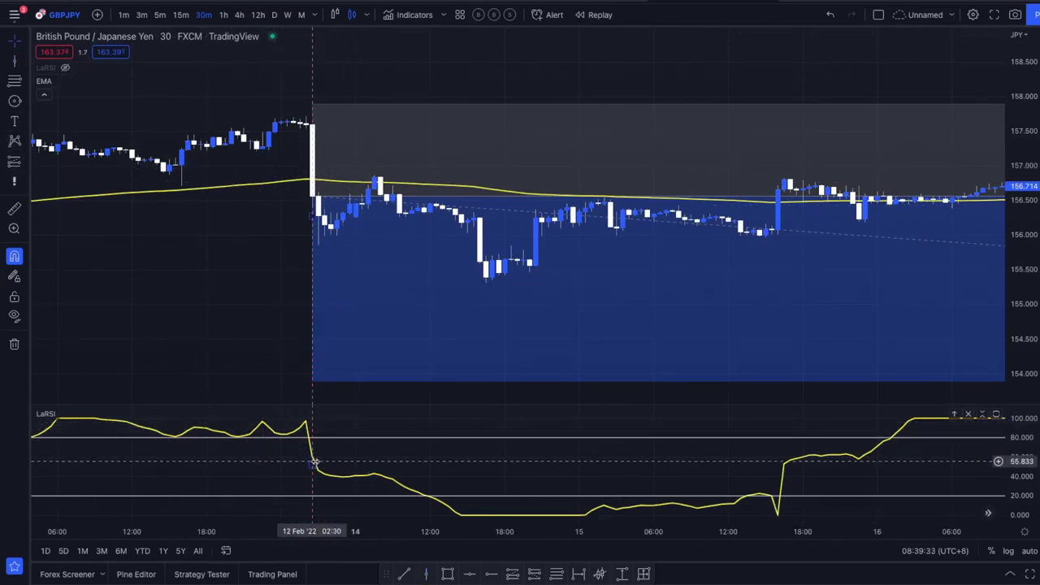
Draw a circle around the LaRSI line's cross below the 80 level at the short position's entry.
{"action": "left_click", "coordinate": [12, 100]}
{"action": "left_click", "coordinate": [318, 434]}
{"action": "left_click", "coordinate": [301, 443]}
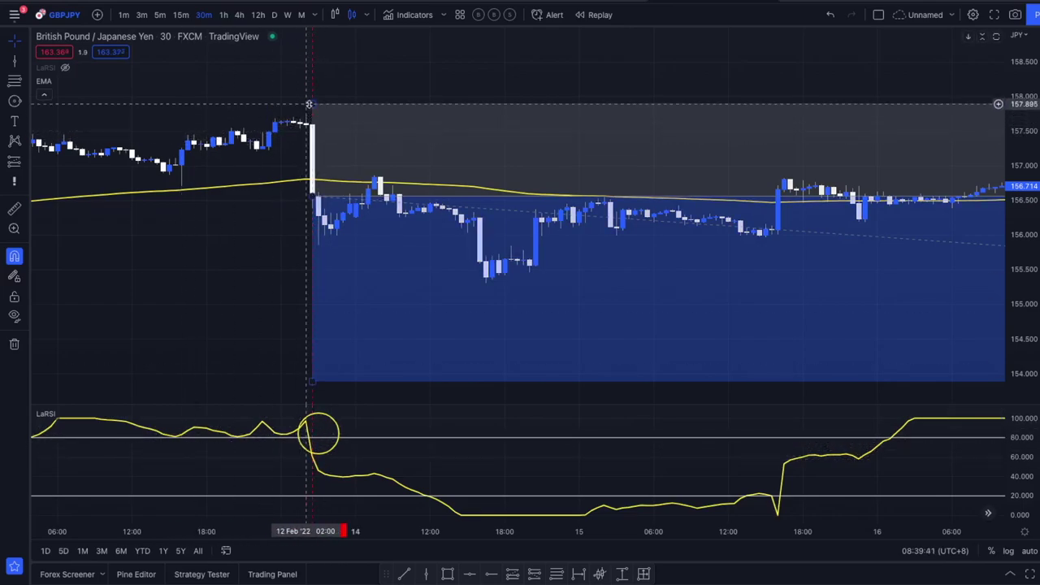
{"action": "scroll", "coordinate": [337, 140], "scroll_direction": "down", "scroll_amount": 2}
{"action": "scroll", "coordinate": [338, 140], "scroll_direction": "down", "scroll_amount": 2}
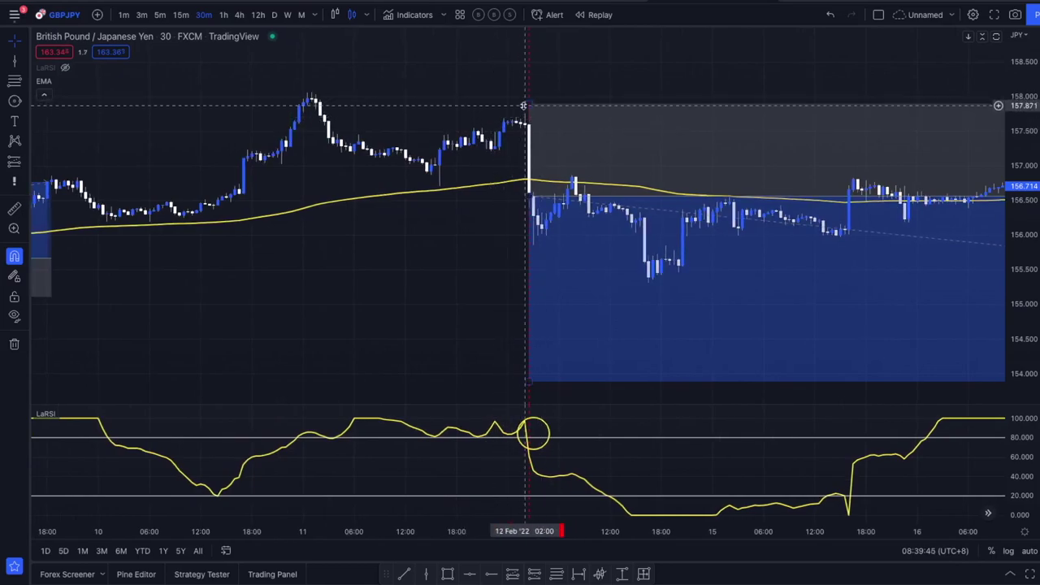
Examine how price runs from the short position's 12 Feb '22 entry through to its target area around 24 Feb.
{"action": "left_click_drag", "start_coordinate": [471, 182], "coordinate": [342, 175]}
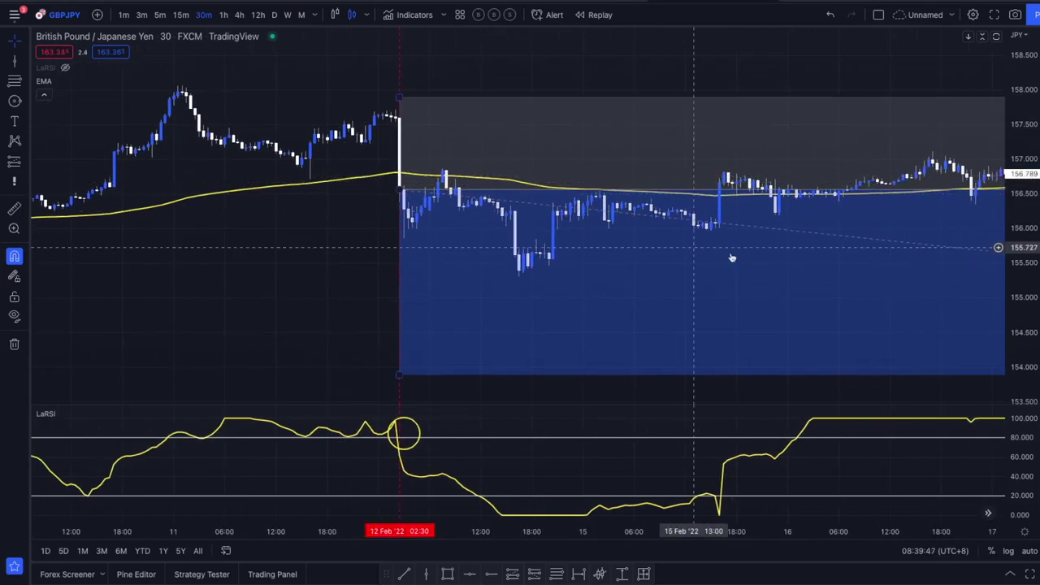
{"action": "left_click_drag", "start_coordinate": [301, 271], "coordinate": [43, 216]}
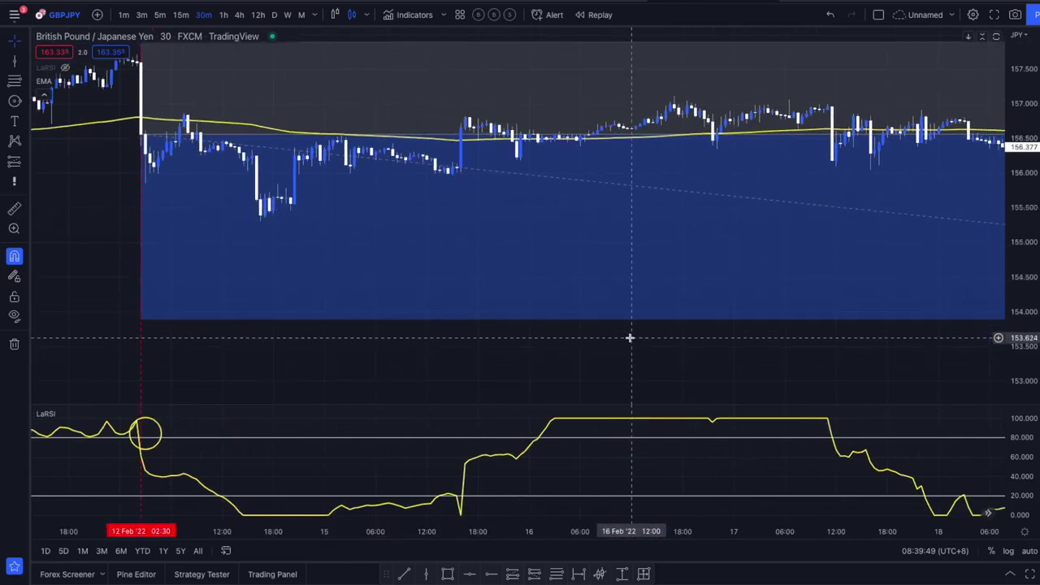
{"action": "left_click_drag", "start_coordinate": [629, 339], "coordinate": [463, 365]}
{"action": "left_click_drag", "start_coordinate": [701, 365], "coordinate": [554, 375]}
{"action": "left_click_drag", "start_coordinate": [800, 381], "coordinate": [258, 366]}
{"action": "left_click_drag", "start_coordinate": [569, 372], "coordinate": [238, 367]}
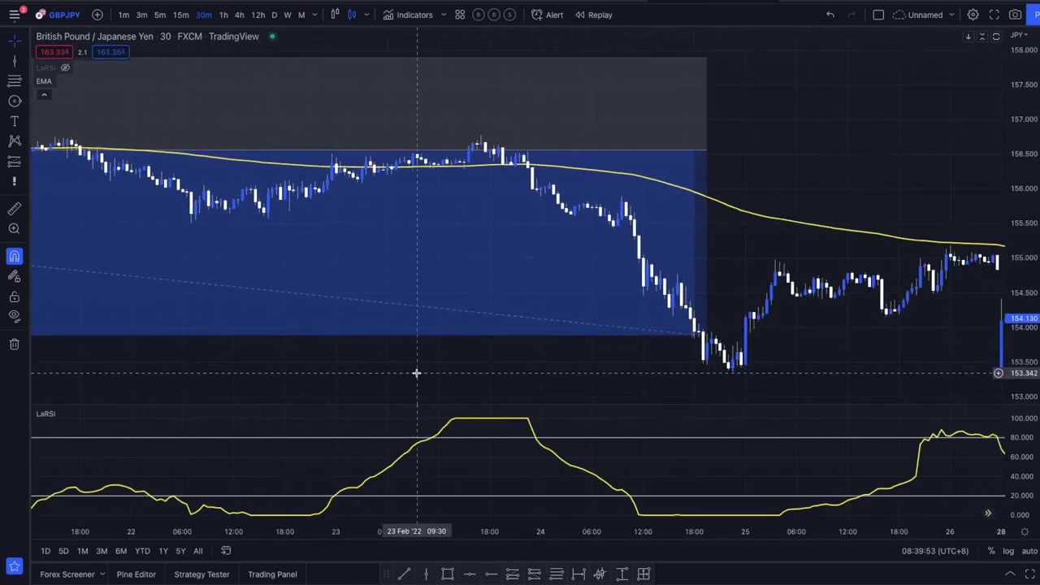
{"action": "scroll", "coordinate": [439, 365], "scroll_direction": "down", "scroll_amount": 5}
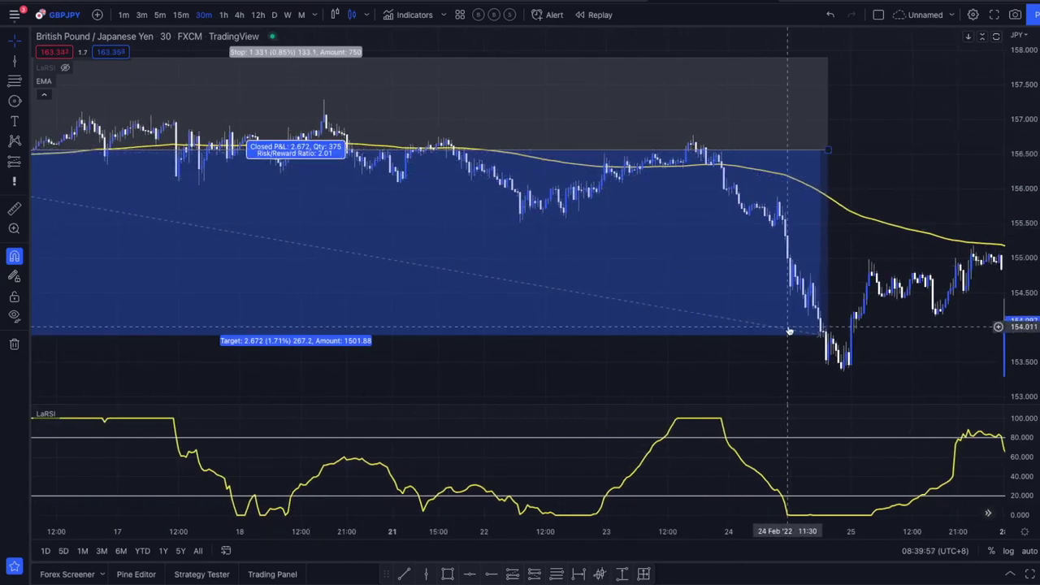
{"action": "left_click_drag", "start_coordinate": [895, 331], "coordinate": [843, 322]}
{"action": "left_click_drag", "start_coordinate": [834, 237], "coordinate": [922, 296]}
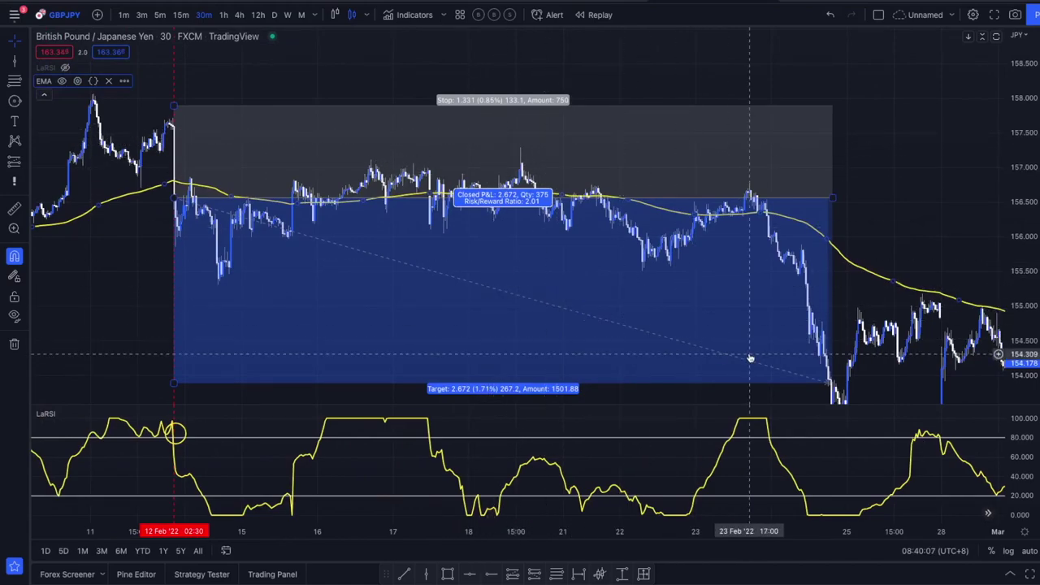
{"action": "left_click_drag", "start_coordinate": [886, 365], "coordinate": [778, 302]}
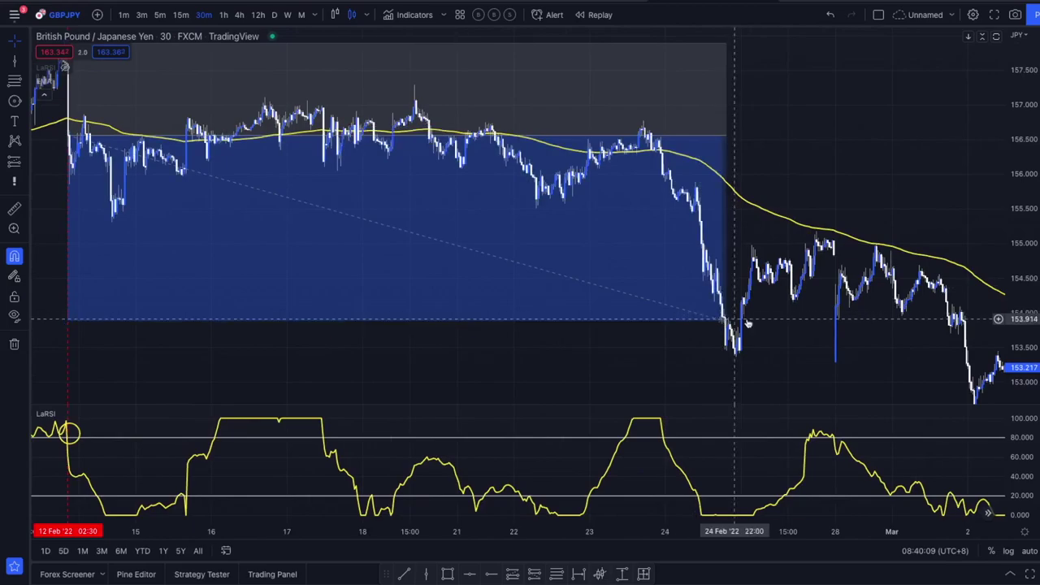
Place a vertical line through the next short position's entry candle at 11 Mar '22 00:30.
{"action": "scroll", "coordinate": [706, 312], "scroll_direction": "right", "scroll_amount": 10}
{"action": "scroll", "coordinate": [672, 235], "scroll_direction": "right", "scroll_amount": 10}
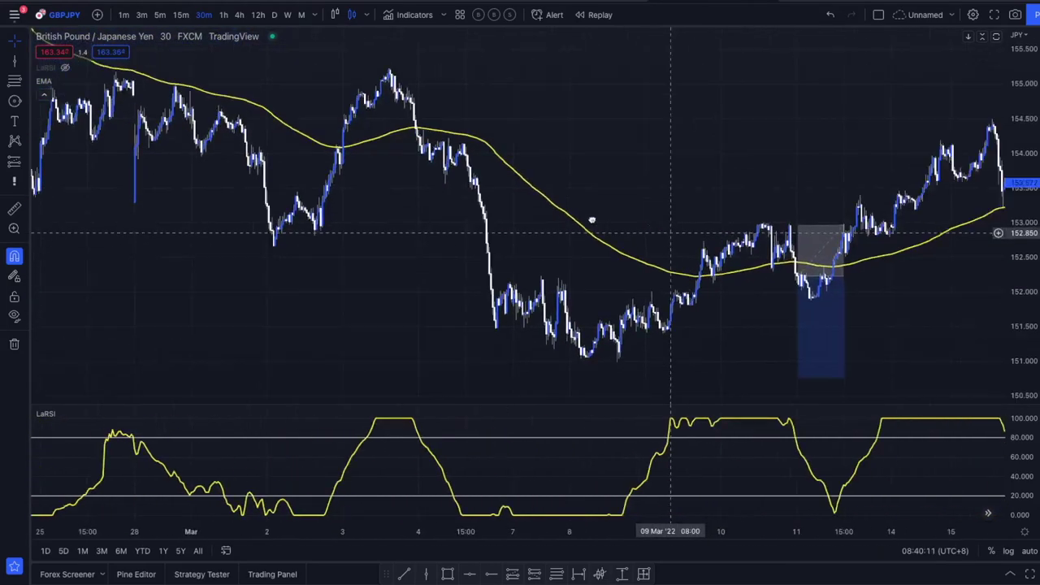
{"action": "left_click_drag", "start_coordinate": [679, 249], "coordinate": [986, 298]}
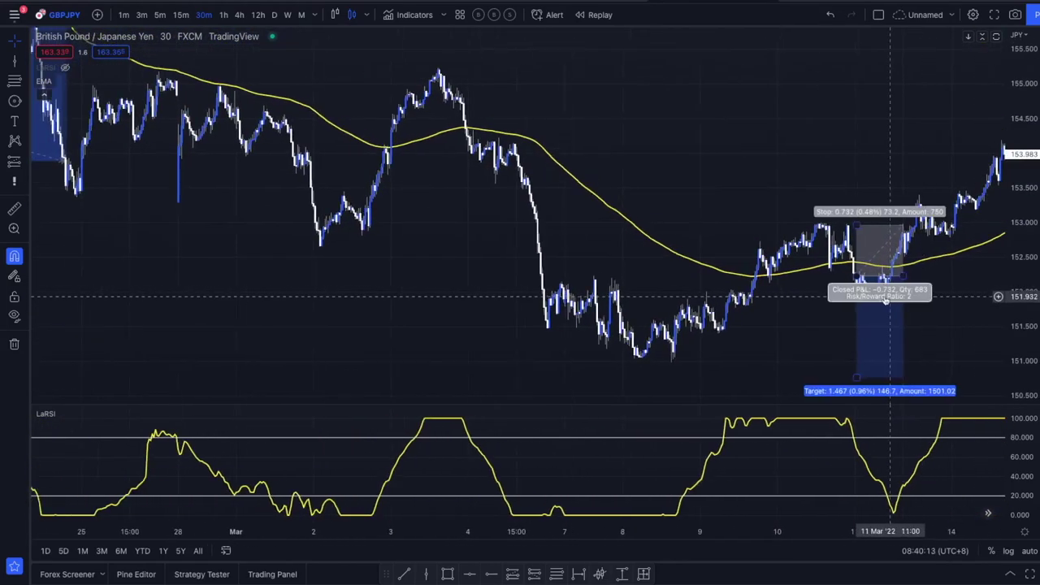
{"action": "scroll", "coordinate": [871, 298], "scroll_direction": "up", "scroll_amount": 6}
{"action": "left_click_drag", "start_coordinate": [870, 299], "coordinate": [789, 262]}
{"action": "scroll", "coordinate": [789, 263], "scroll_direction": "up", "scroll_amount": 4}
{"action": "scroll", "coordinate": [757, 264], "scroll_direction": "up", "scroll_amount": 2}
{"action": "left_click_drag", "start_coordinate": [662, 281], "coordinate": [771, 279]}
{"action": "left_click", "coordinate": [13, 64]}
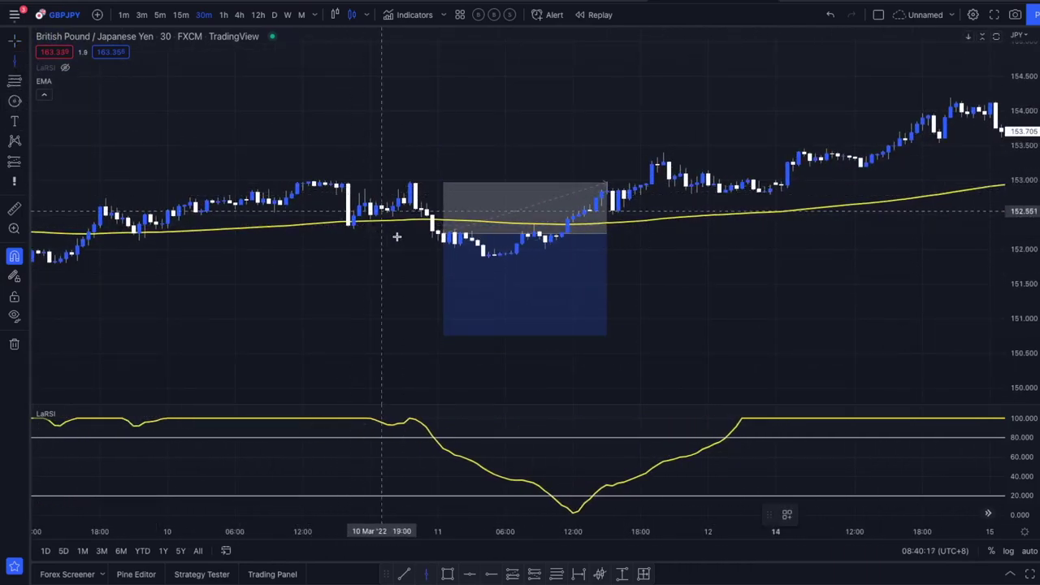
{"action": "left_click", "coordinate": [443, 248]}
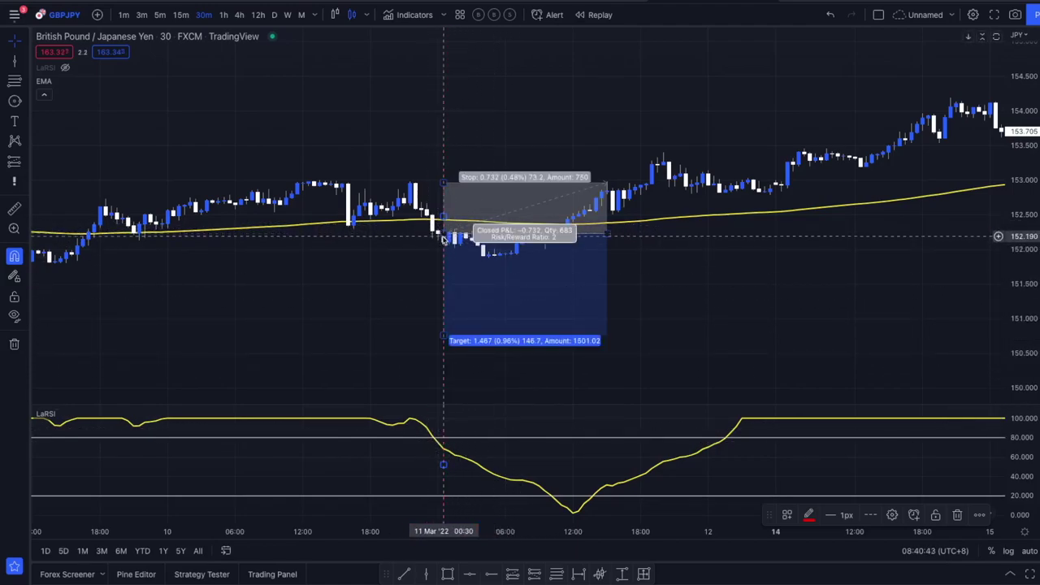
Lower the 11 Mar short position's entry to about 152.10 and raise its stop level to about 153.00.
{"action": "left_click_drag", "start_coordinate": [445, 235], "coordinate": [446, 246]}
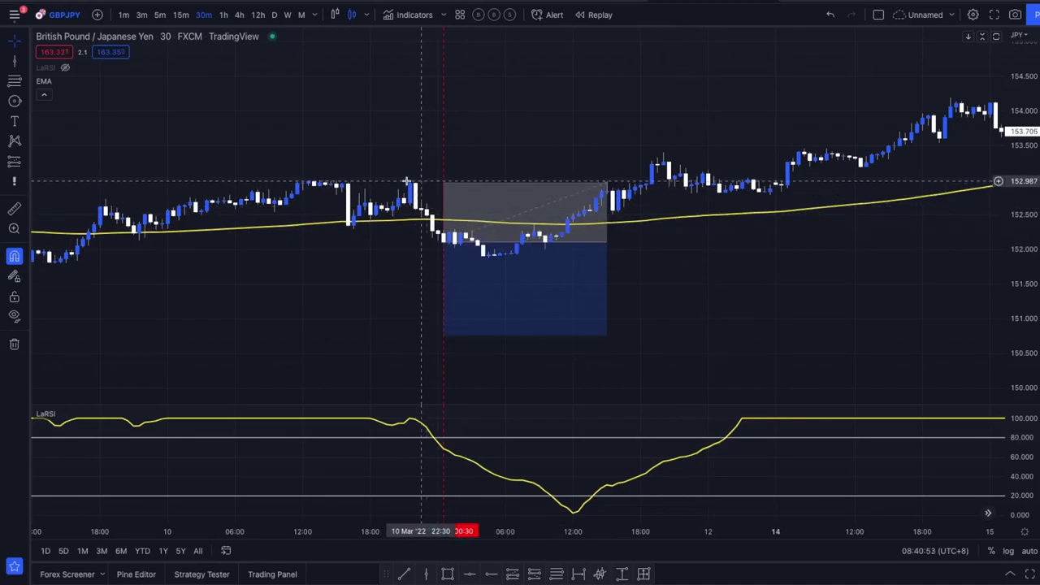
{"action": "left_click_drag", "start_coordinate": [444, 183], "coordinate": [442, 180]}
{"action": "left_click", "coordinate": [413, 231]}
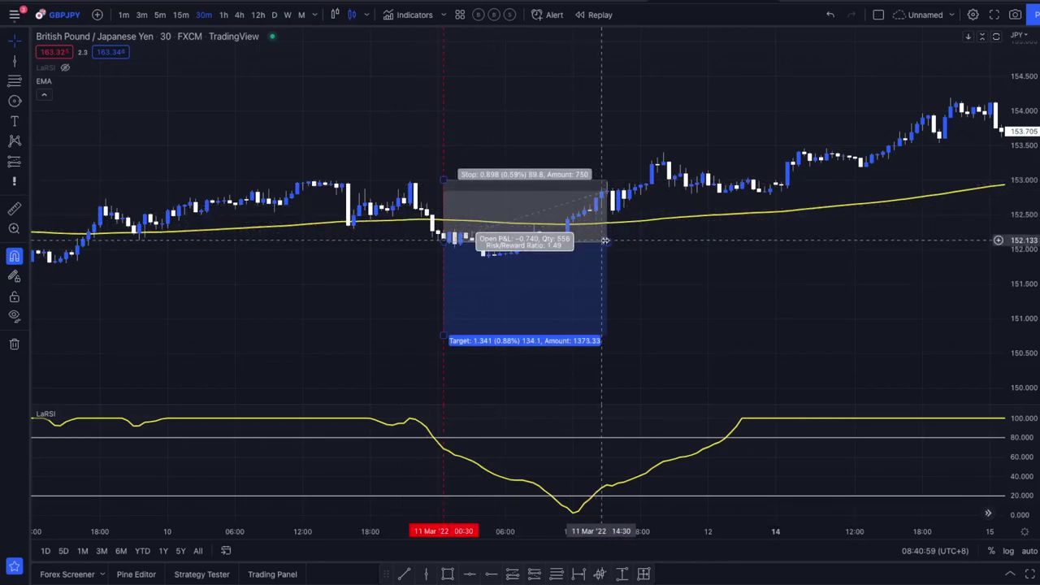
Extend the short position to about 11 Mar '22 19:00 and lower its target level to about 150.23.
{"action": "left_click_drag", "start_coordinate": [608, 241], "coordinate": [651, 242]}
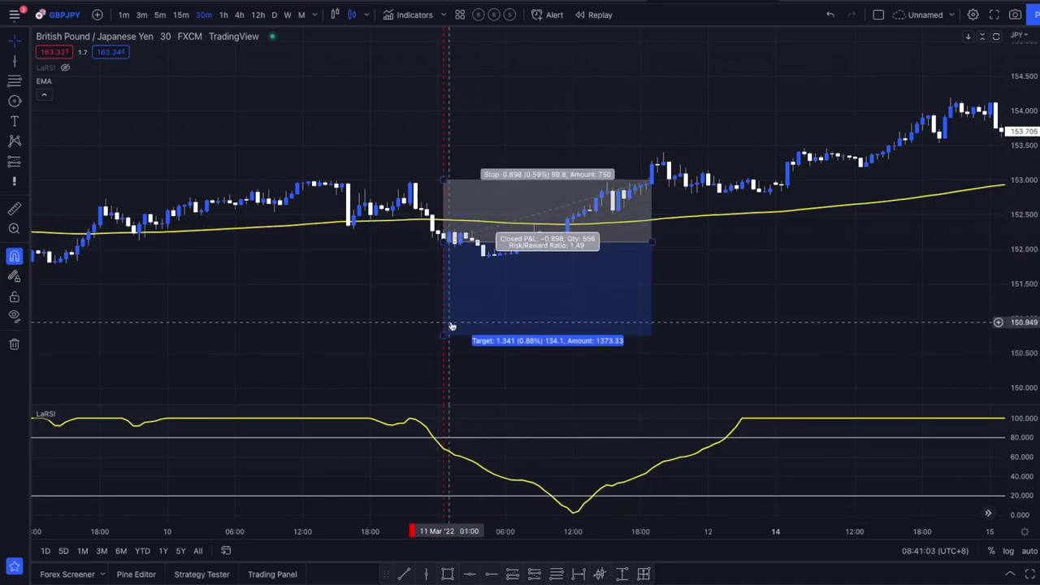
{"action": "left_click_drag", "start_coordinate": [446, 334], "coordinate": [445, 372]}
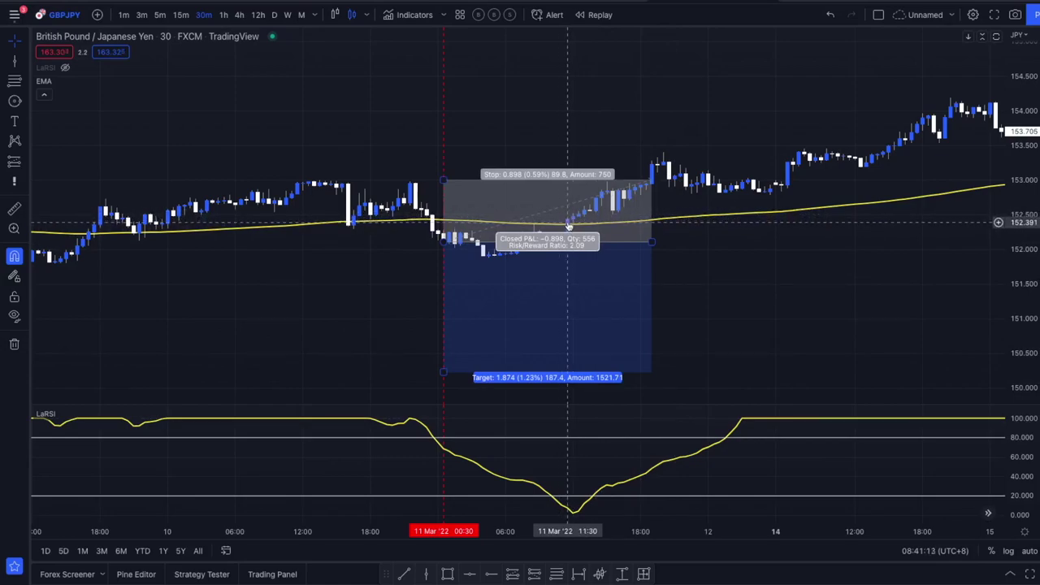
Shorten the short position so it ends at the candle crossing above the EMA, about 11 Mar '22 11:30.
{"action": "left_click_drag", "start_coordinate": [800, 300], "coordinate": [613, 298]}
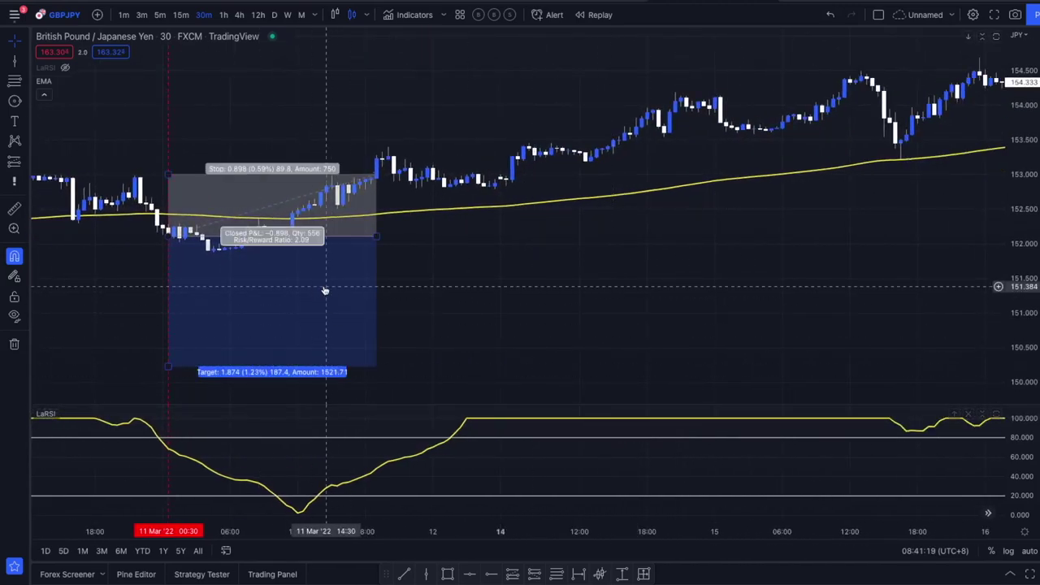
{"action": "scroll", "coordinate": [442, 262], "scroll_direction": "left", "scroll_amount": 2}
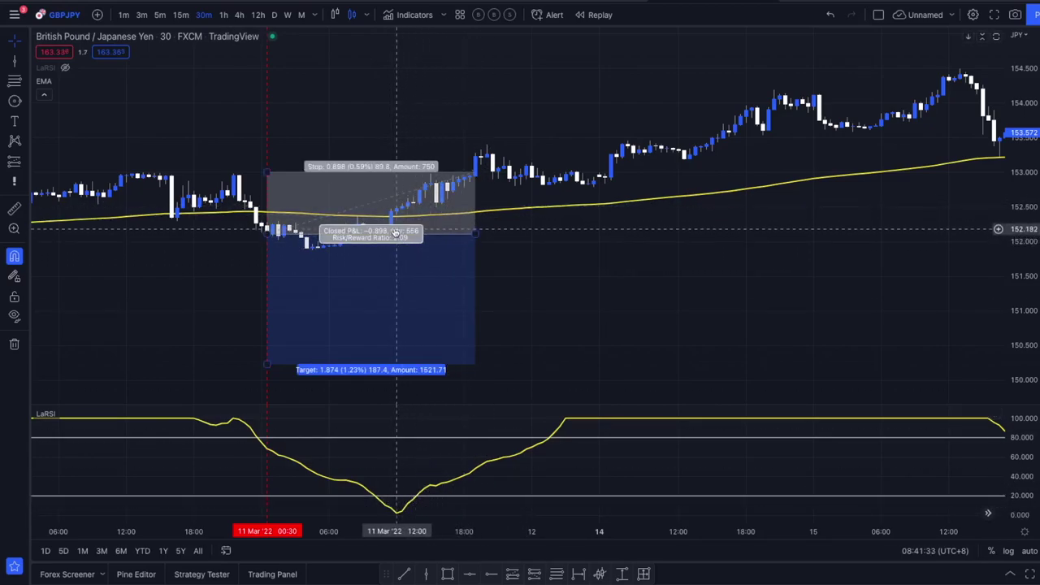
{"action": "left_click_drag", "start_coordinate": [473, 234], "coordinate": [393, 233]}
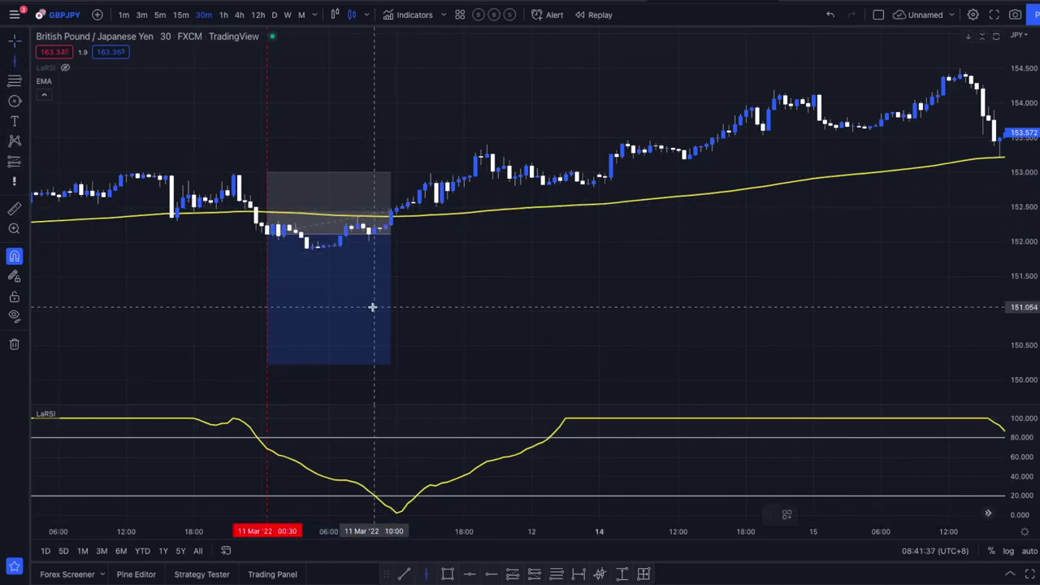
Place a vertical line at 11 Mar '22 14:00, where the LaRSI line has crossed above the 20 level.
{"action": "left_click", "coordinate": [420, 210]}
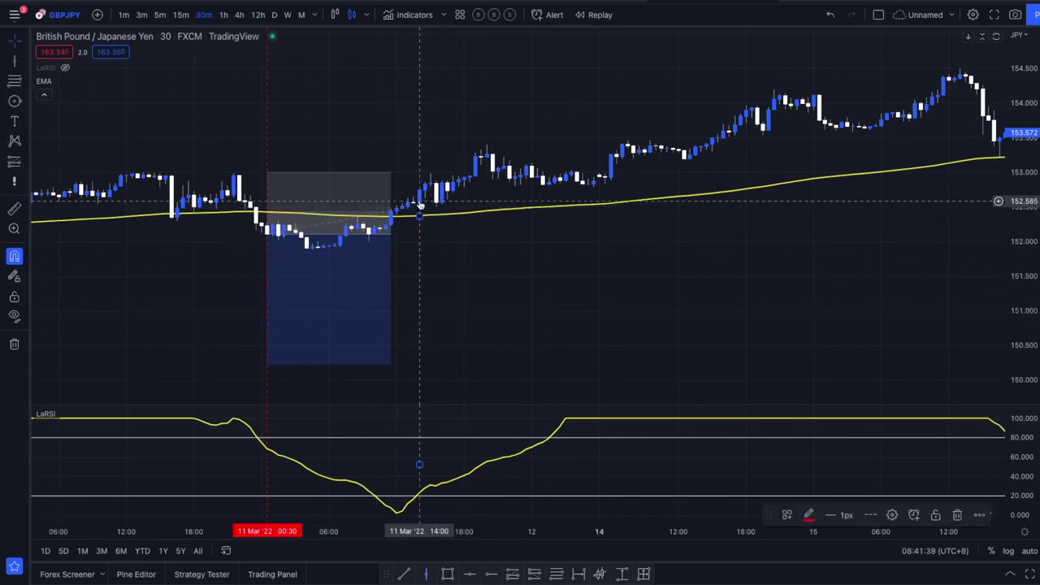
{"action": "left_click_drag", "start_coordinate": [472, 280], "coordinate": [474, 290]}
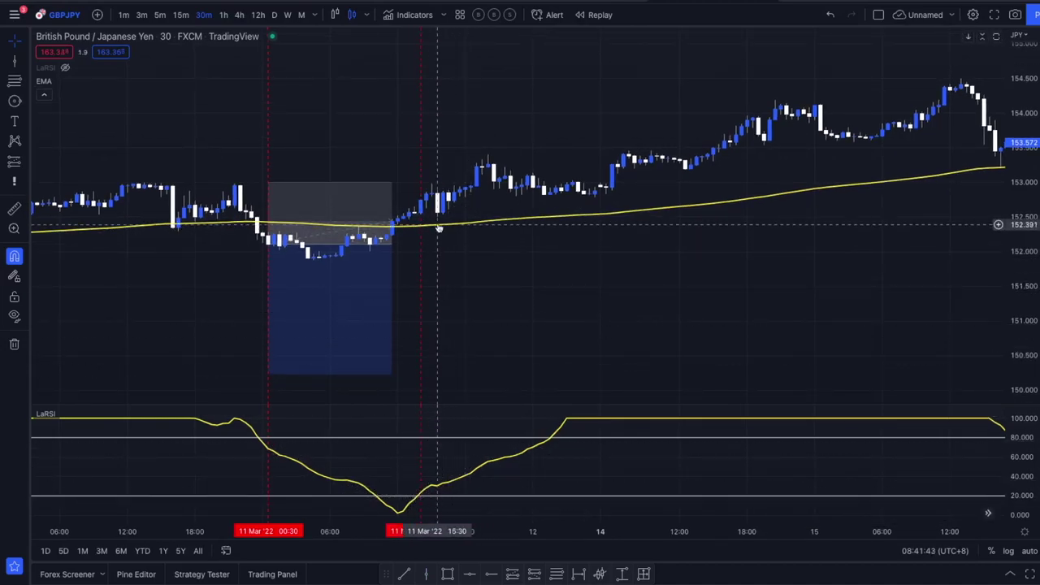
Place a long position at 11 Mar '22 14:00 with entry at about 152.74 and stop at about 152.00.
{"action": "left_click", "coordinate": [14, 163]}
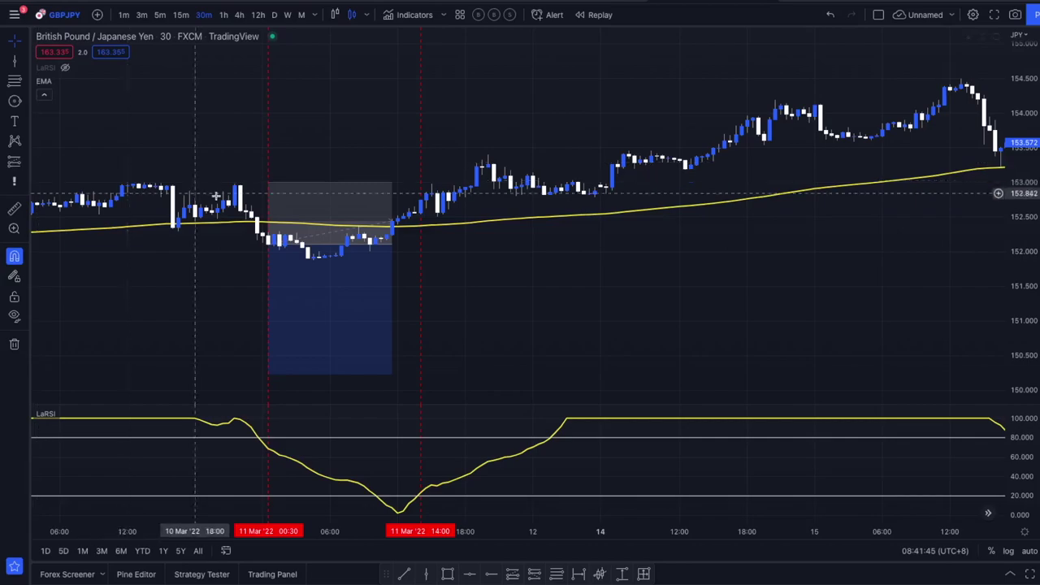
{"action": "left_click", "coordinate": [420, 199]}
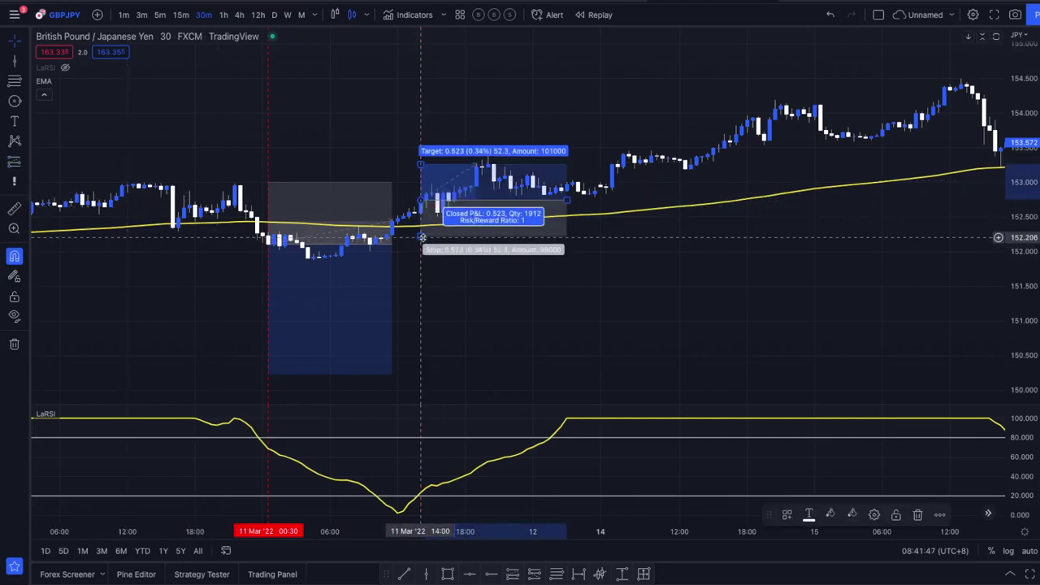
{"action": "left_click_drag", "start_coordinate": [421, 238], "coordinate": [421, 251]}
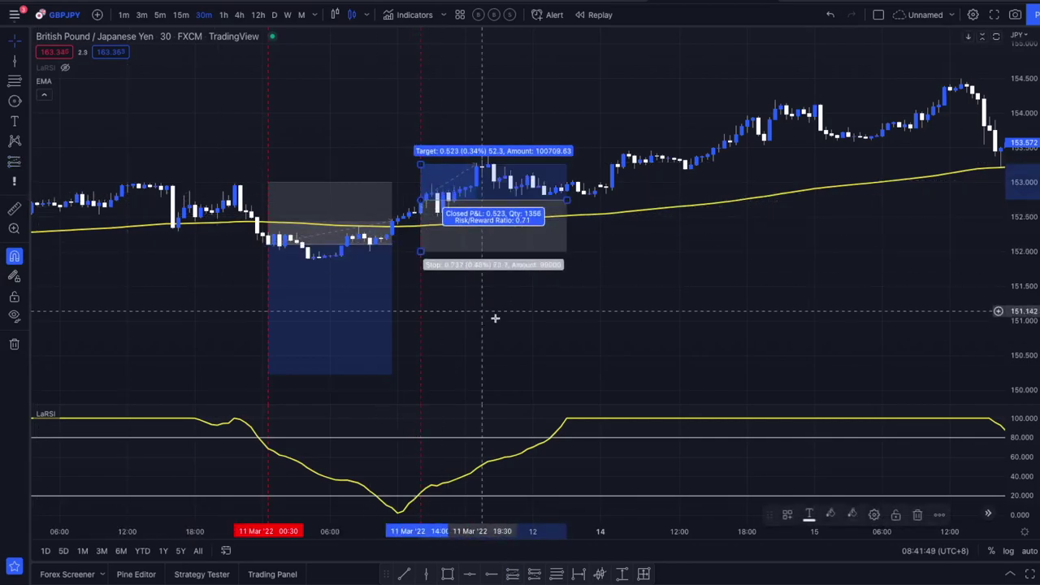
{"action": "left_click", "coordinate": [483, 311]}
Raise the long position's target to about 154.23 and extend the position to 15 Mar '22 11:30.
{"action": "left_click_drag", "start_coordinate": [717, 234], "coordinate": [655, 309]}
{"action": "left_click_drag", "start_coordinate": [357, 240], "coordinate": [350, 172]}
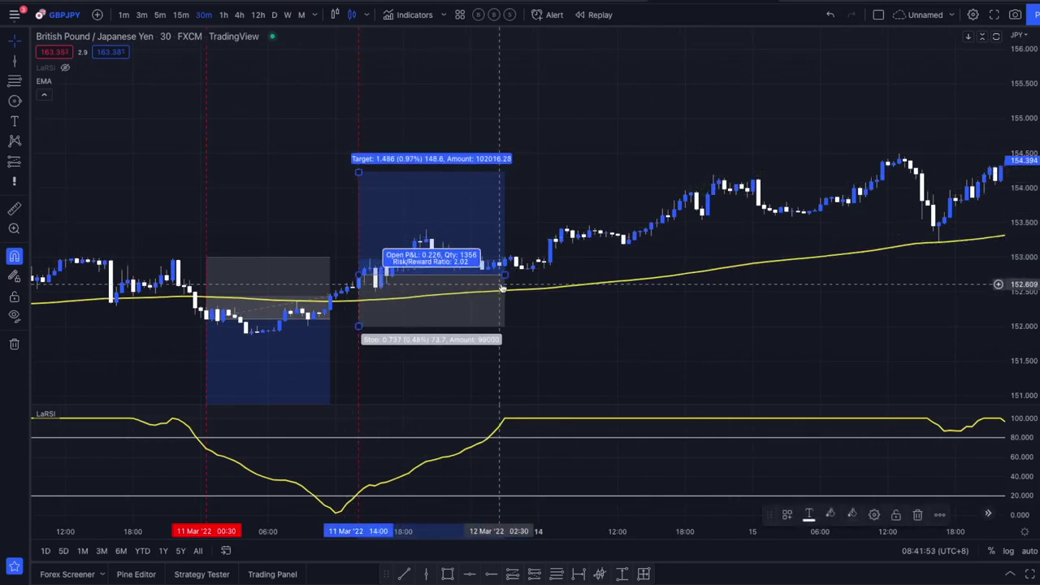
{"action": "left_click_drag", "start_coordinate": [511, 276], "coordinate": [883, 276]}
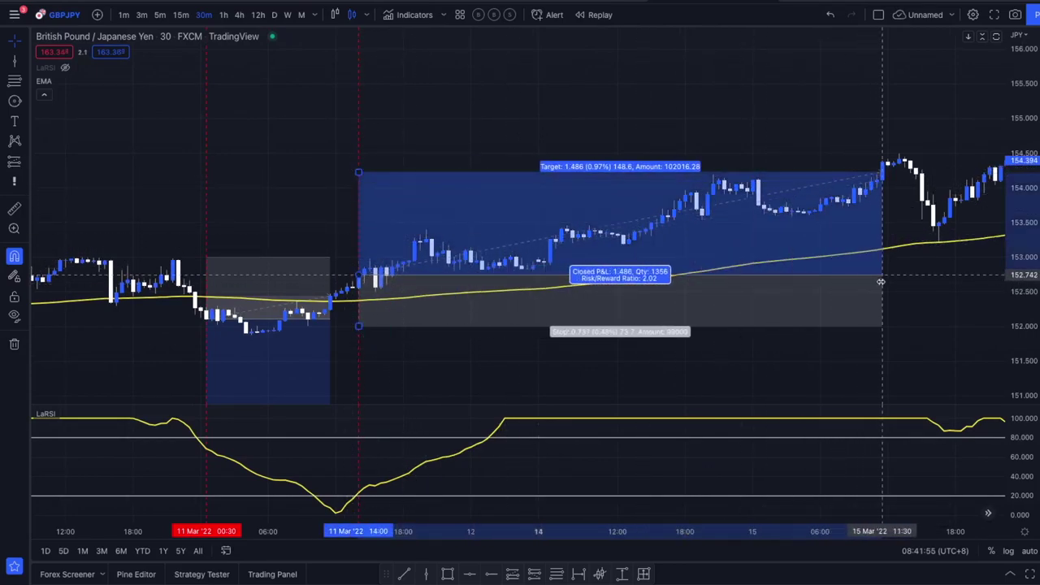
{"action": "left_click", "coordinate": [845, 345]}
Examine the two 11 Mar trades and the LaRSI line's behaviour during the uptrend that follows them.
{"action": "scroll", "coordinate": [674, 381], "scroll_direction": "down", "scroll_amount": 3}
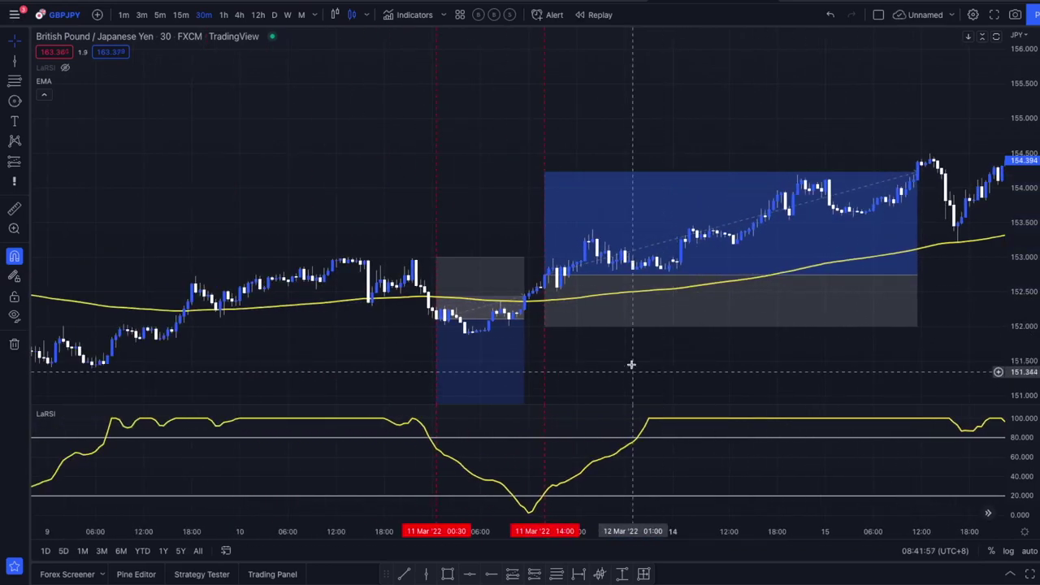
{"action": "left_click_drag", "start_coordinate": [632, 365], "coordinate": [646, 321]}
{"action": "left_click", "coordinate": [503, 334]}
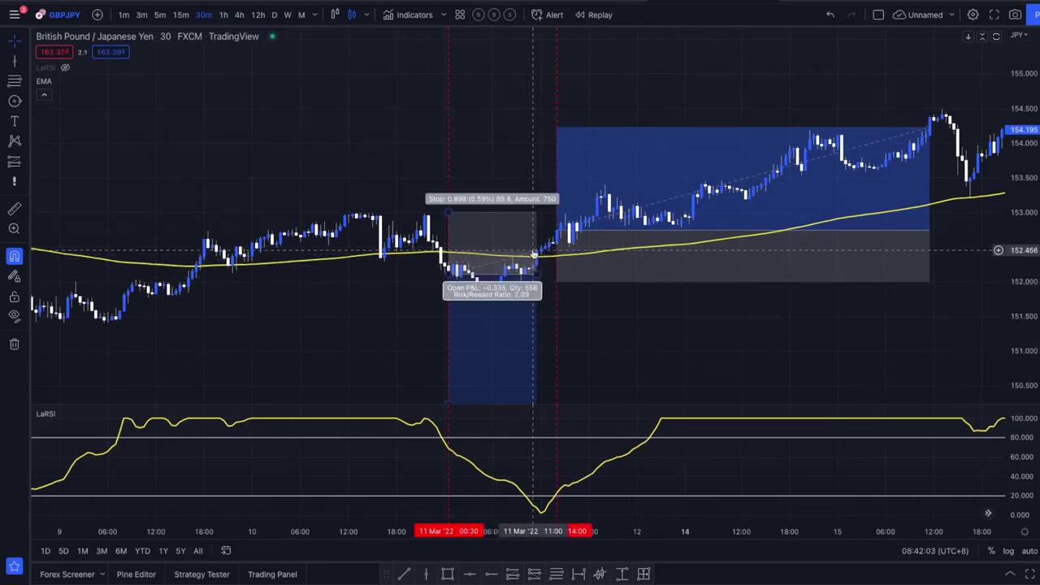
{"action": "scroll", "coordinate": [555, 271], "scroll_direction": "right", "scroll_amount": 10}
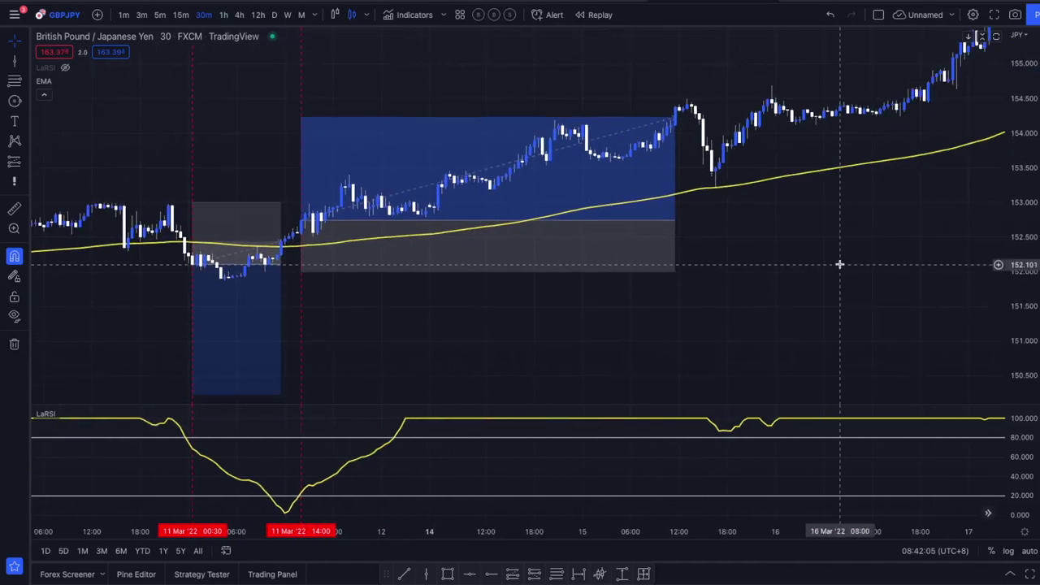
{"action": "scroll", "coordinate": [696, 268], "scroll_direction": "right", "scroll_amount": 3}
{"action": "left_click_drag", "start_coordinate": [768, 248], "coordinate": [415, 325]}
{"action": "scroll", "coordinate": [522, 339], "scroll_direction": "down", "scroll_amount": 5}
{"action": "left_click_drag", "start_coordinate": [801, 282], "coordinate": [550, 313]}
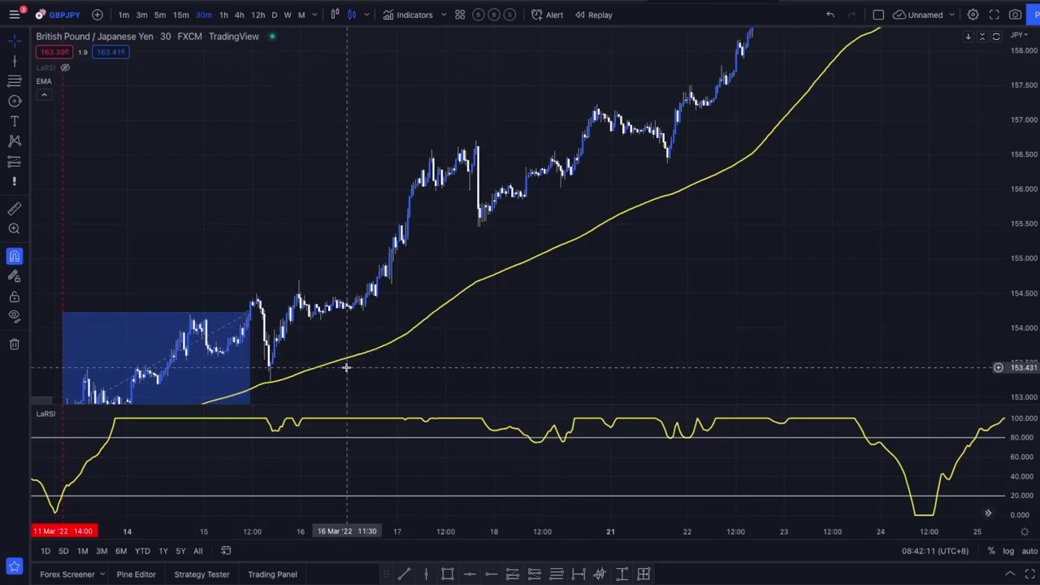
{"action": "scroll", "coordinate": [309, 382], "scroll_direction": "left", "scroll_amount": 1}
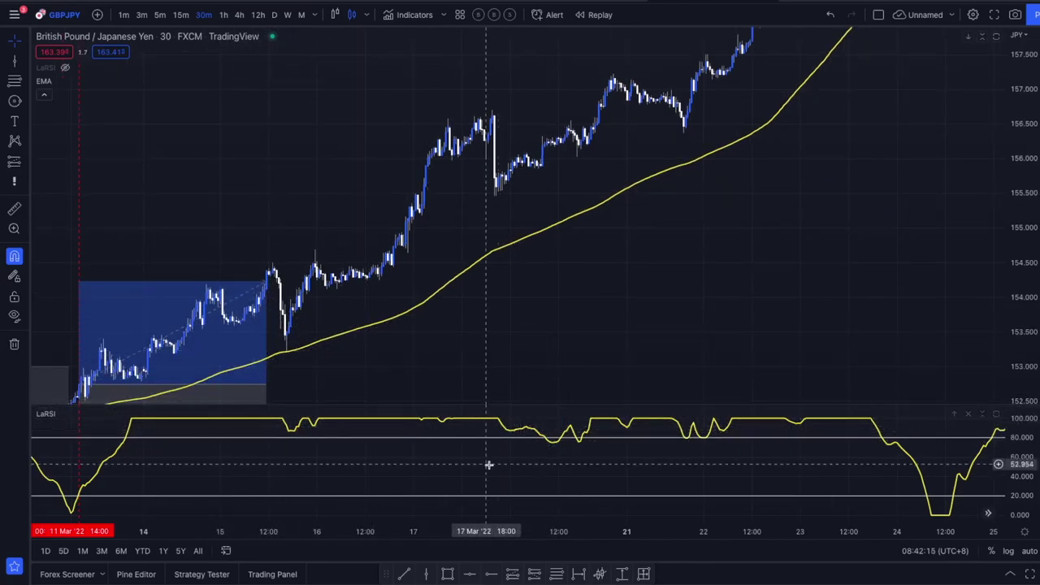
{"action": "left_click_drag", "start_coordinate": [626, 296], "coordinate": [495, 369]}
{"action": "left_click_drag", "start_coordinate": [675, 212], "coordinate": [708, 171]}
{"action": "left_click_drag", "start_coordinate": [510, 289], "coordinate": [687, 212]}
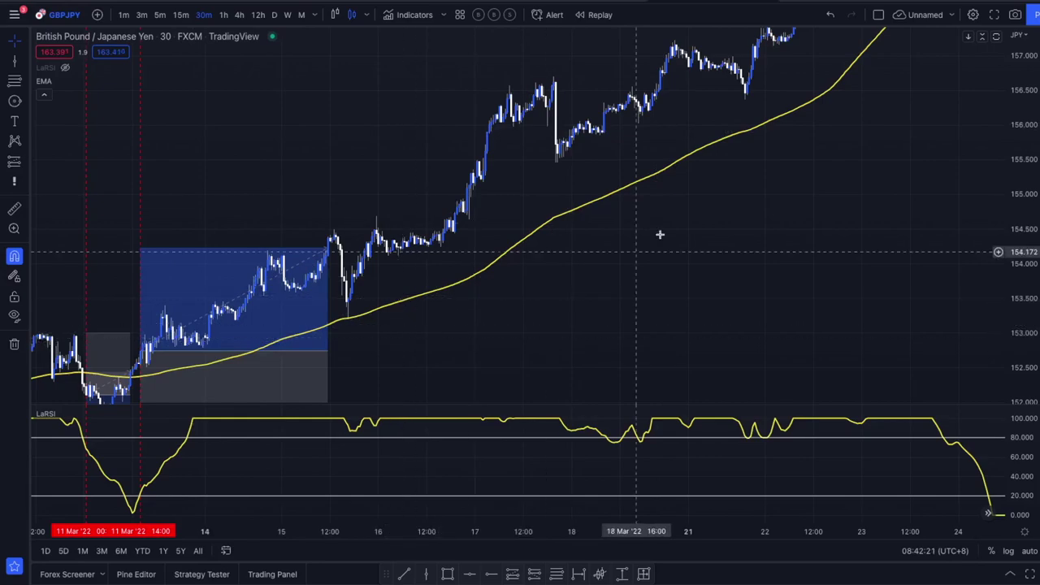
Examine the next long position from 24 to 28 Mar and the LaRSI and EMA stretch leading up to it.
{"action": "scroll", "coordinate": [810, 124], "scroll_direction": "right", "scroll_amount": 15}
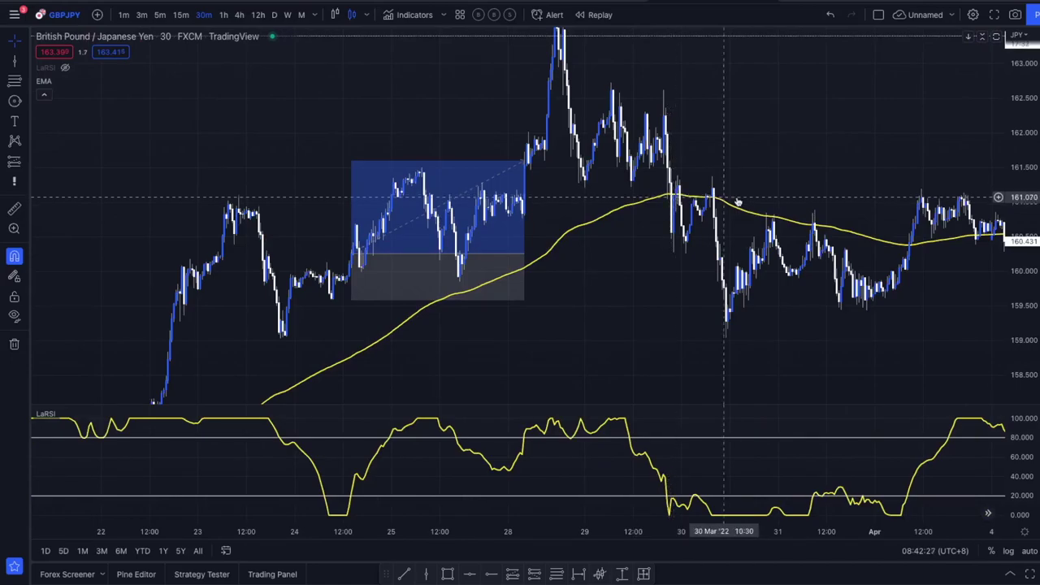
{"action": "scroll", "coordinate": [671, 198], "scroll_direction": "right", "scroll_amount": 5}
{"action": "scroll", "coordinate": [431, 260], "scroll_direction": "left", "scroll_amount": 6}
{"action": "scroll", "coordinate": [504, 333], "scroll_direction": "left", "scroll_amount": 6}
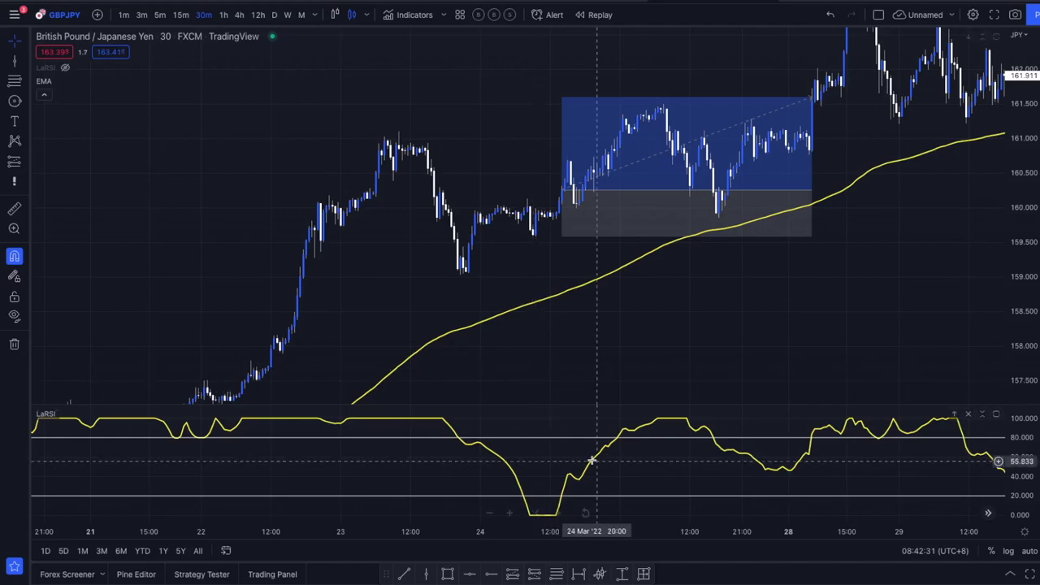
{"action": "scroll", "coordinate": [409, 262], "scroll_direction": "down", "scroll_amount": 3}
{"action": "scroll", "coordinate": [493, 298], "scroll_direction": "left", "scroll_amount": 8}
{"action": "left_click_drag", "start_coordinate": [419, 70], "coordinate": [416, 68]}
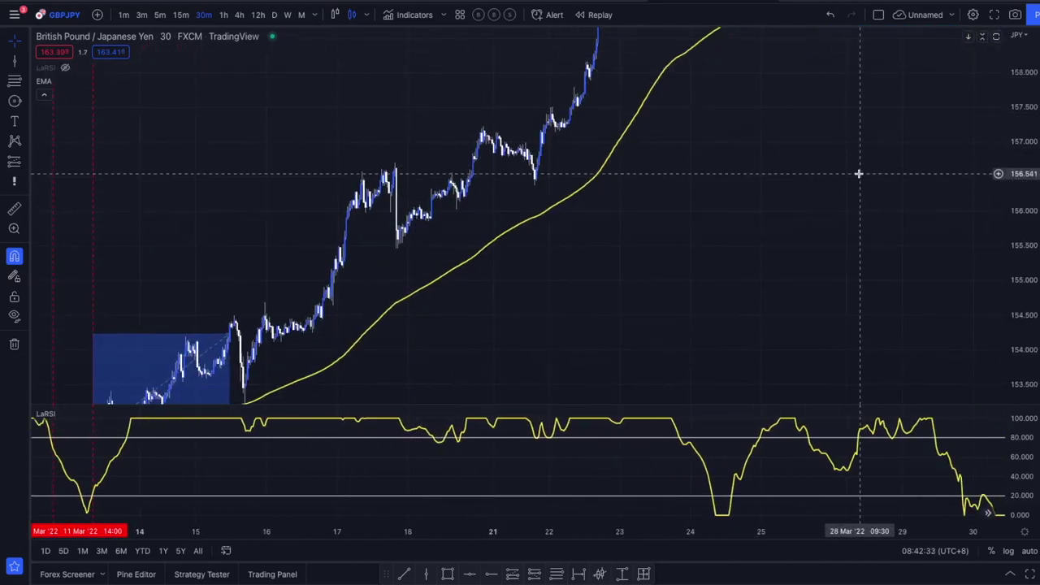
{"action": "left_click_drag", "start_coordinate": [1027, 115], "coordinate": [1020, 295]}
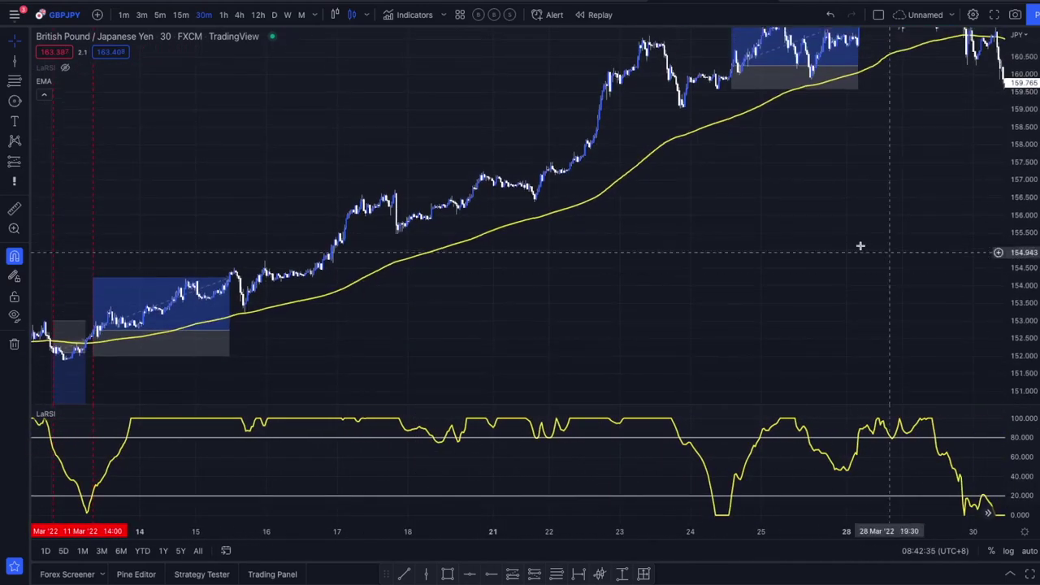
{"action": "left_click_drag", "start_coordinate": [575, 240], "coordinate": [542, 260]}
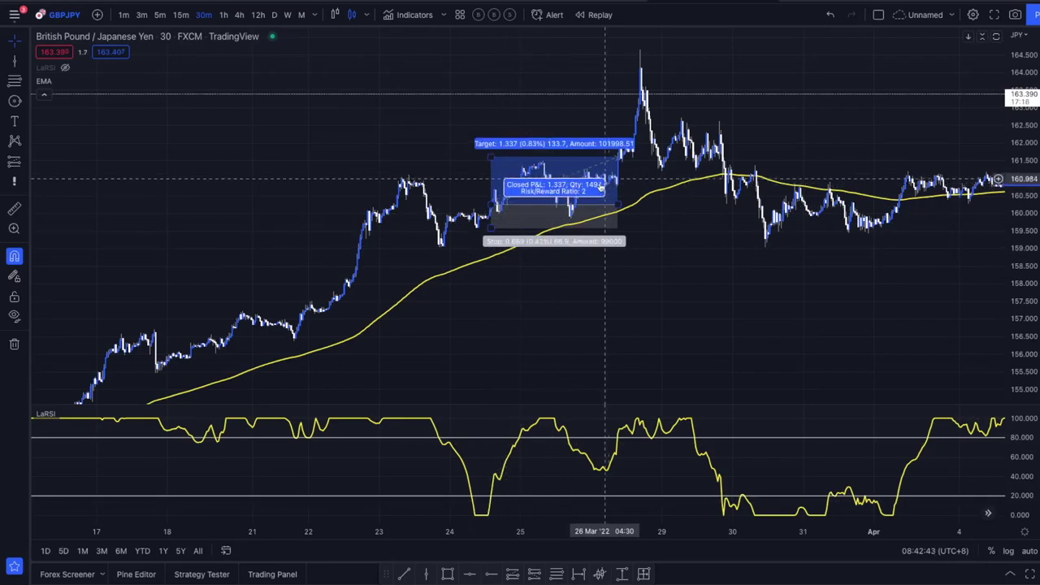
Examine the LaRSI, EMA and price behaviour from 28 March to 5 April for the next long setup.
{"action": "scroll", "coordinate": [523, 216], "scroll_direction": "right", "scroll_amount": 5}
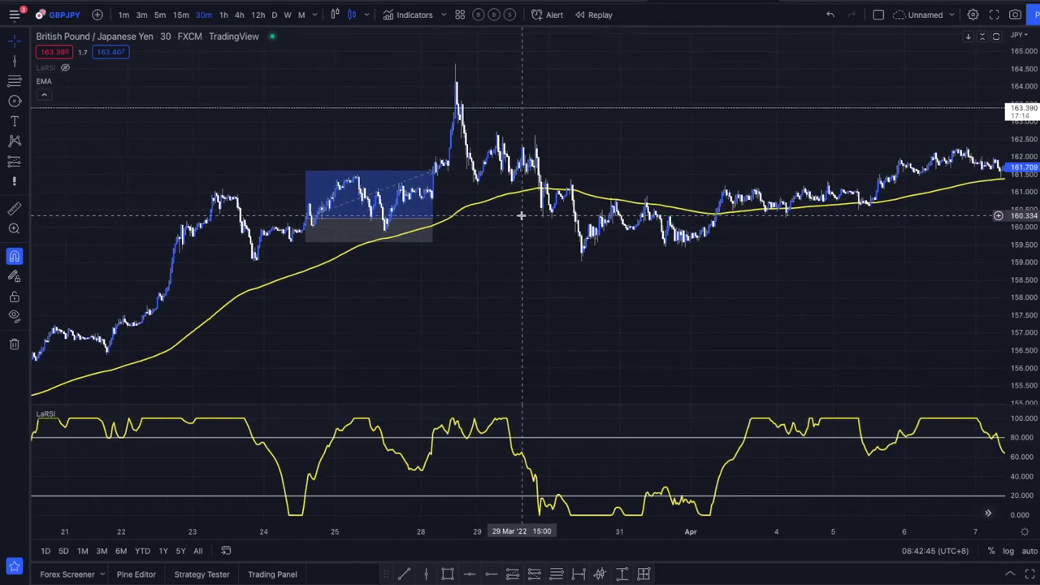
{"action": "scroll", "coordinate": [525, 216], "scroll_direction": "right", "scroll_amount": 2}
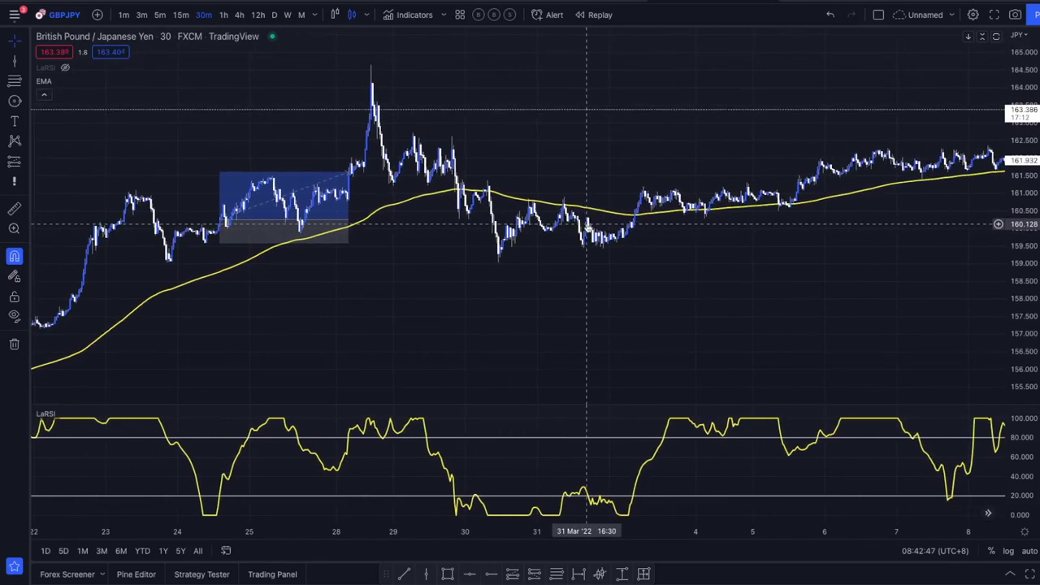
{"action": "scroll", "coordinate": [691, 216], "scroll_direction": "right", "scroll_amount": 1}
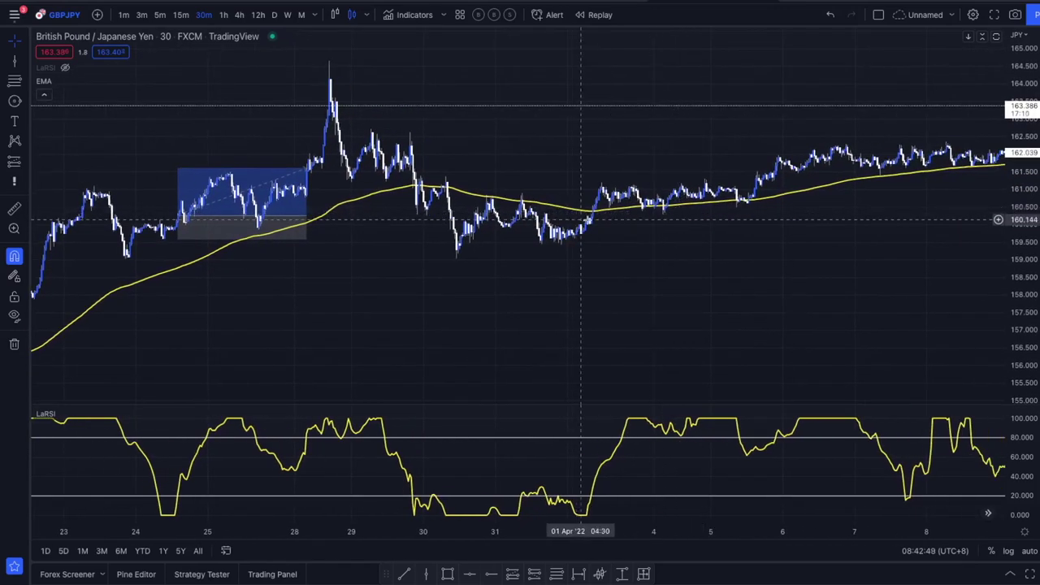
{"action": "scroll", "coordinate": [580, 219], "scroll_direction": "left", "scroll_amount": 3}
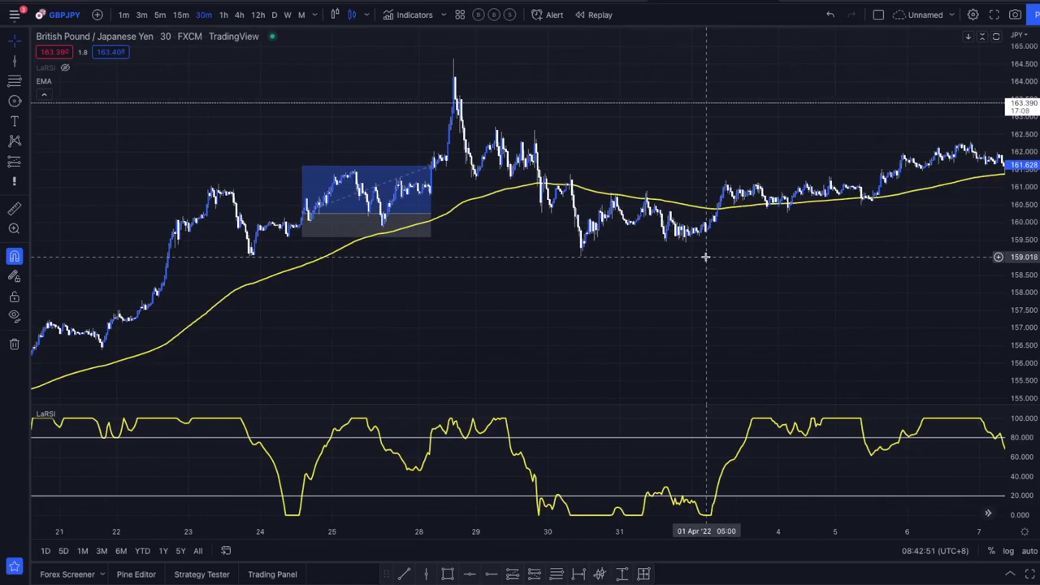
{"action": "scroll", "coordinate": [680, 281], "scroll_direction": "up", "scroll_amount": 5}
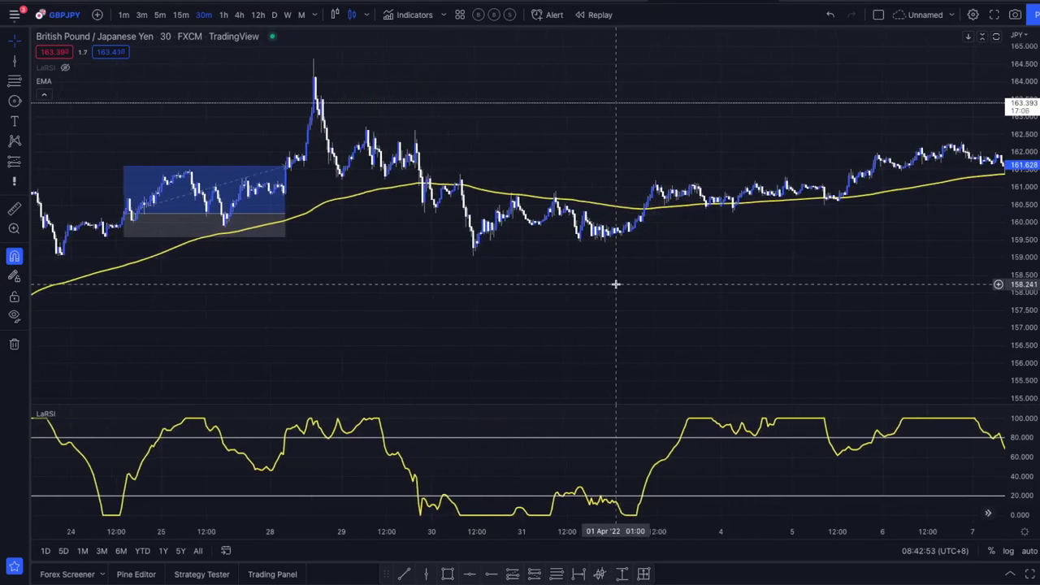
{"action": "left_click_drag", "start_coordinate": [1025, 309], "coordinate": [1025, 168]}
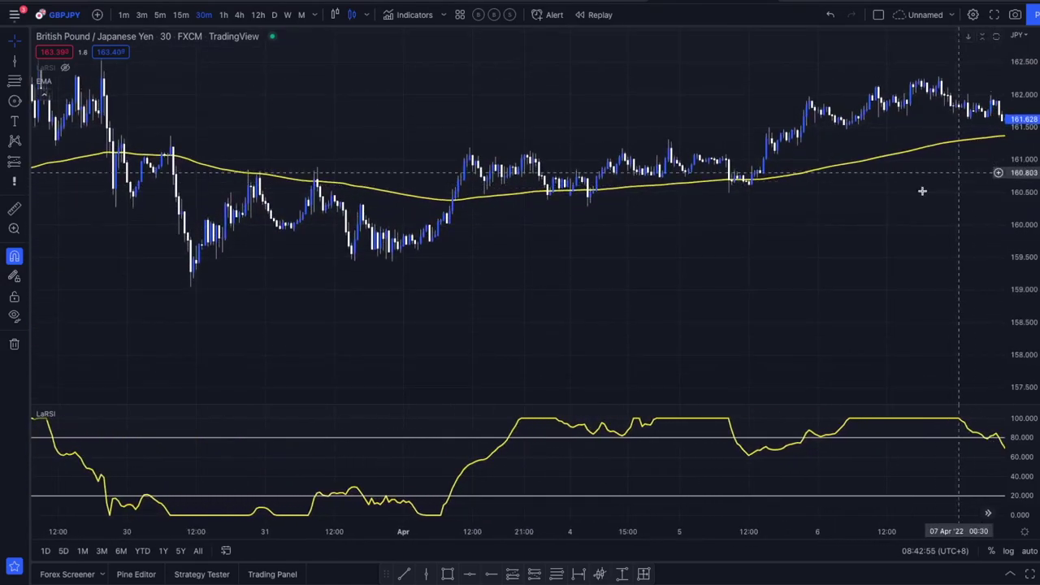
{"action": "left_click_drag", "start_coordinate": [531, 294], "coordinate": [785, 269]}
{"action": "scroll", "coordinate": [713, 269], "scroll_direction": "up", "scroll_amount": 2}
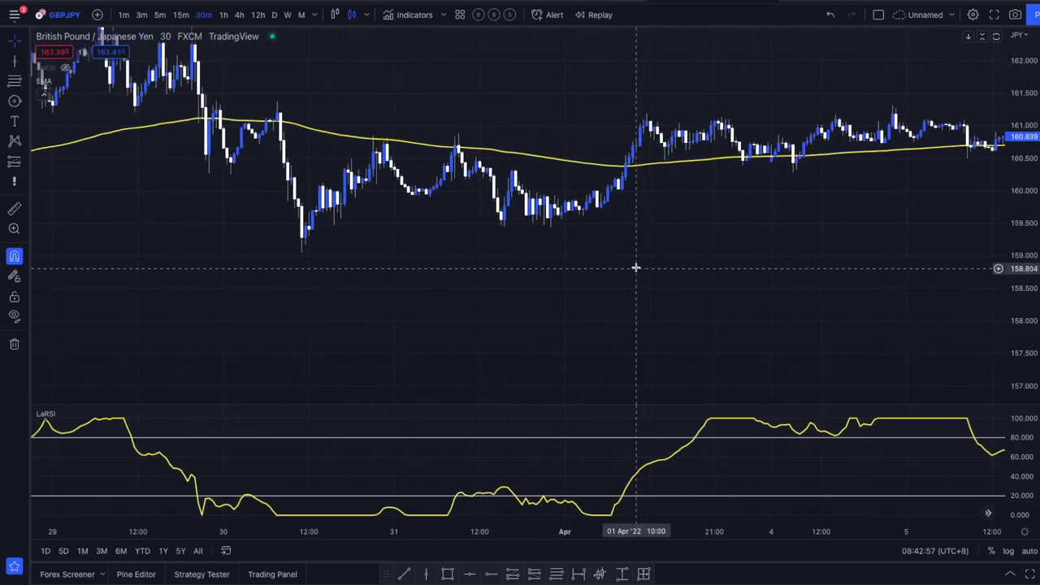
{"action": "scroll", "coordinate": [621, 277], "scroll_direction": "up", "scroll_amount": 3}
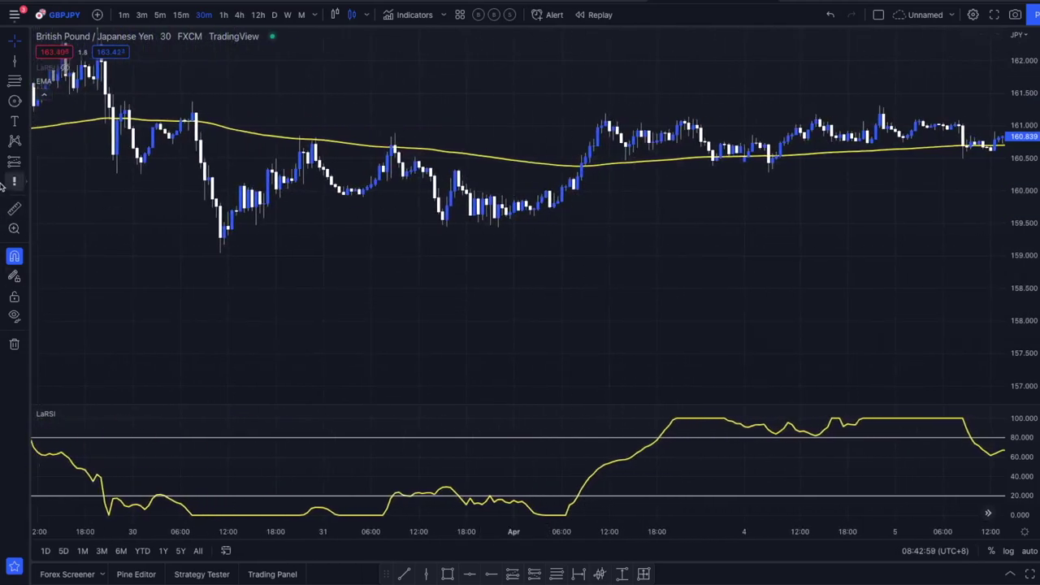
Place a long position at 1 Apr '22 08:30 with entry at about 160.42.
{"action": "left_click", "coordinate": [15, 163]}
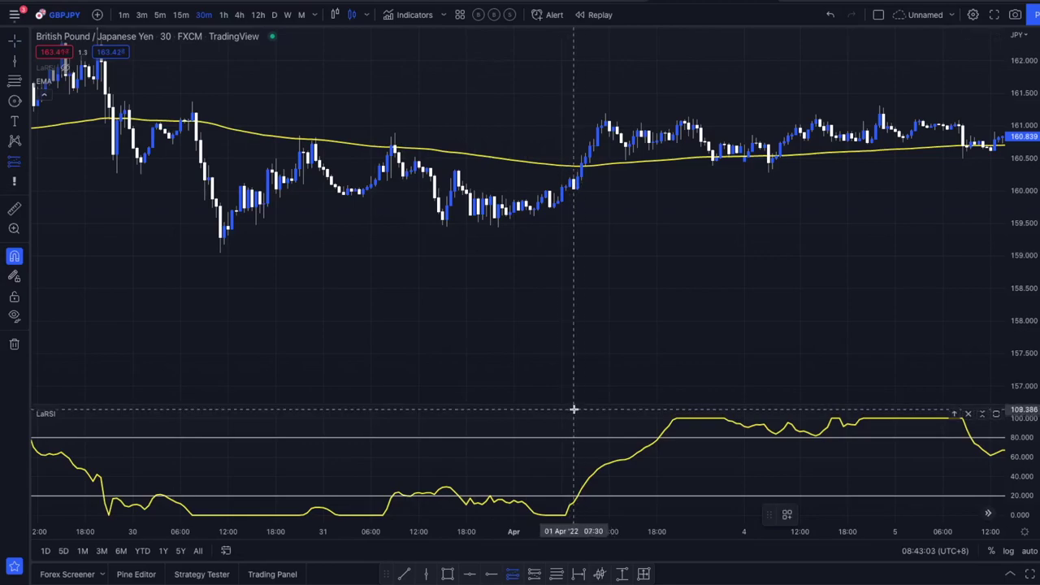
{"action": "left_click", "coordinate": [584, 163]}
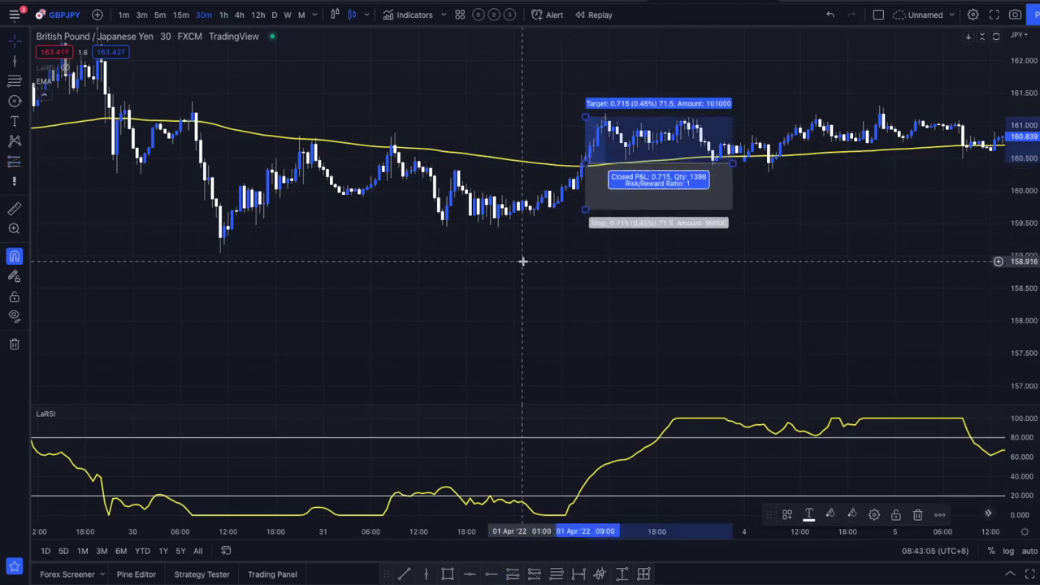
{"action": "left_click_drag", "start_coordinate": [585, 163], "coordinate": [582, 164]}
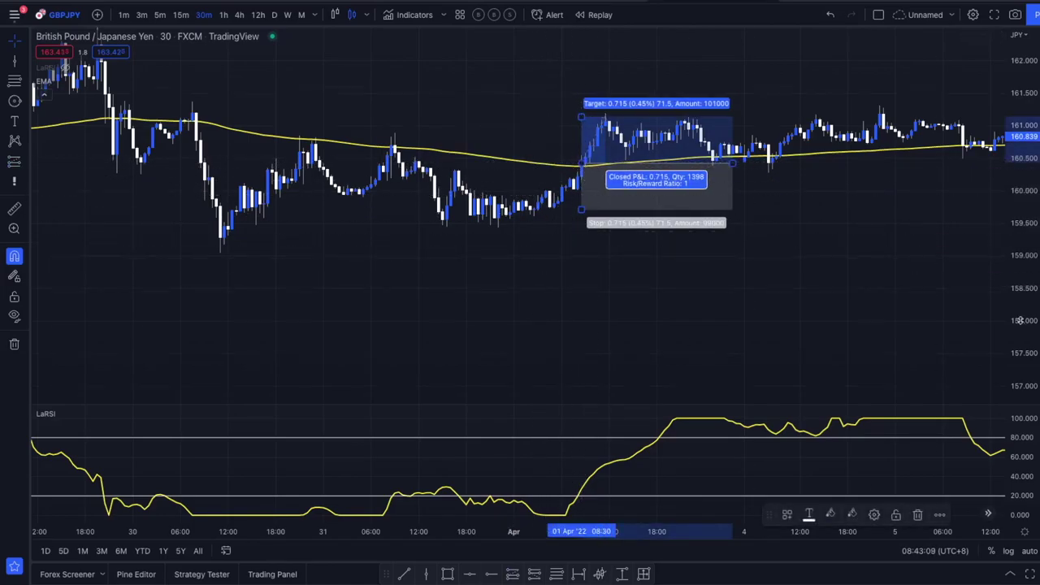
Set the 1 April long position's stop to about 160.00 and target to about 161.25, extending it to late 4 April.
{"action": "left_click_drag", "start_coordinate": [1021, 321], "coordinate": [1021, 81]}
{"action": "left_click_drag", "start_coordinate": [880, 188], "coordinate": [924, 330]}
{"action": "scroll", "coordinate": [651, 304], "scroll_direction": "up", "scroll_amount": 5}
{"action": "left_click_drag", "start_coordinate": [302, 331], "coordinate": [460, 219]}
{"action": "left_click_drag", "start_coordinate": [525, 297], "coordinate": [511, 358]}
{"action": "left_click_drag", "start_coordinate": [879, 178], "coordinate": [805, 263]}
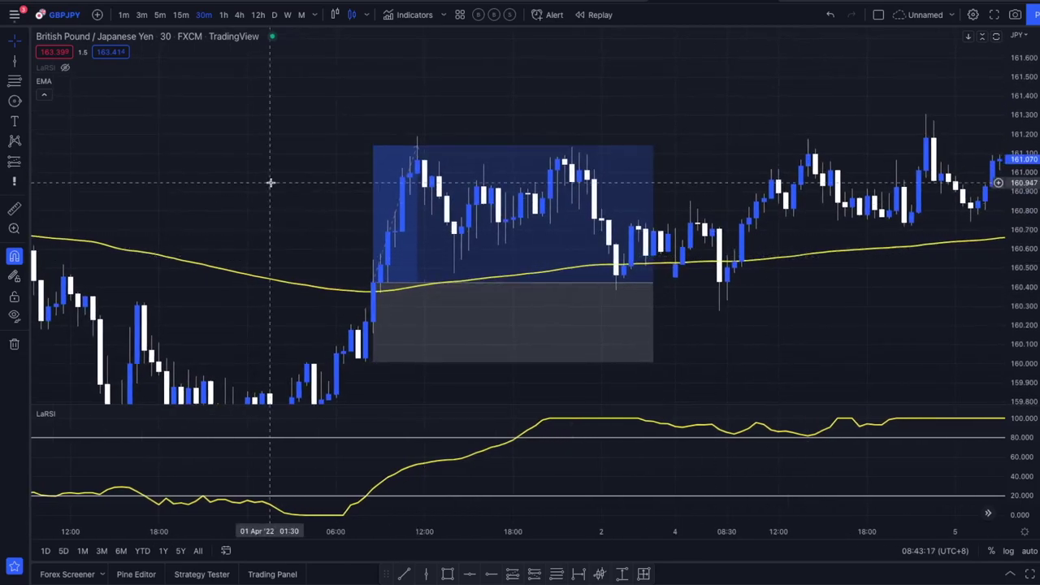
{"action": "left_click_drag", "start_coordinate": [373, 147], "coordinate": [367, 125]}
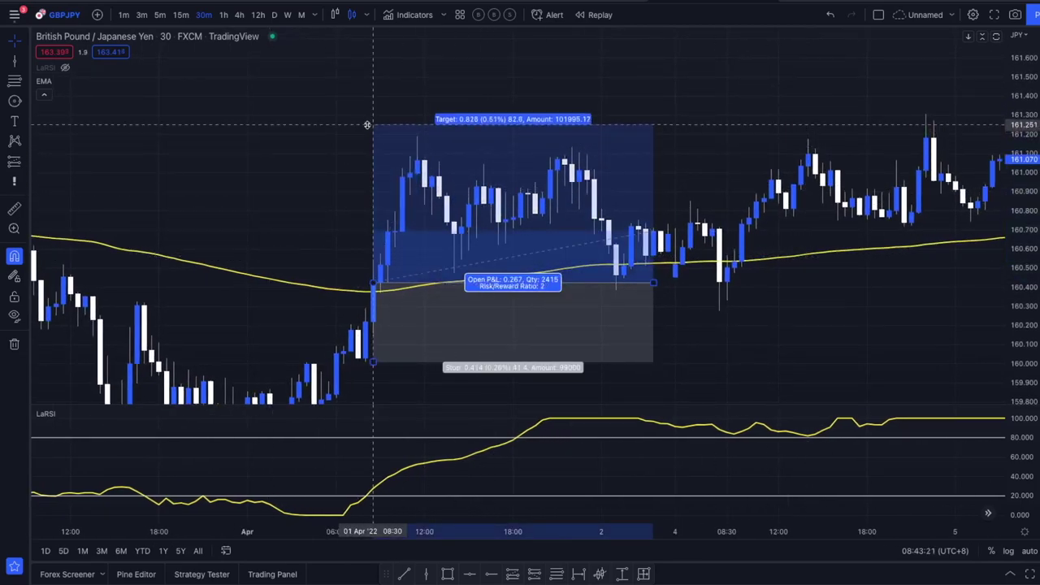
{"action": "left_click_drag", "start_coordinate": [652, 281], "coordinate": [931, 278]}
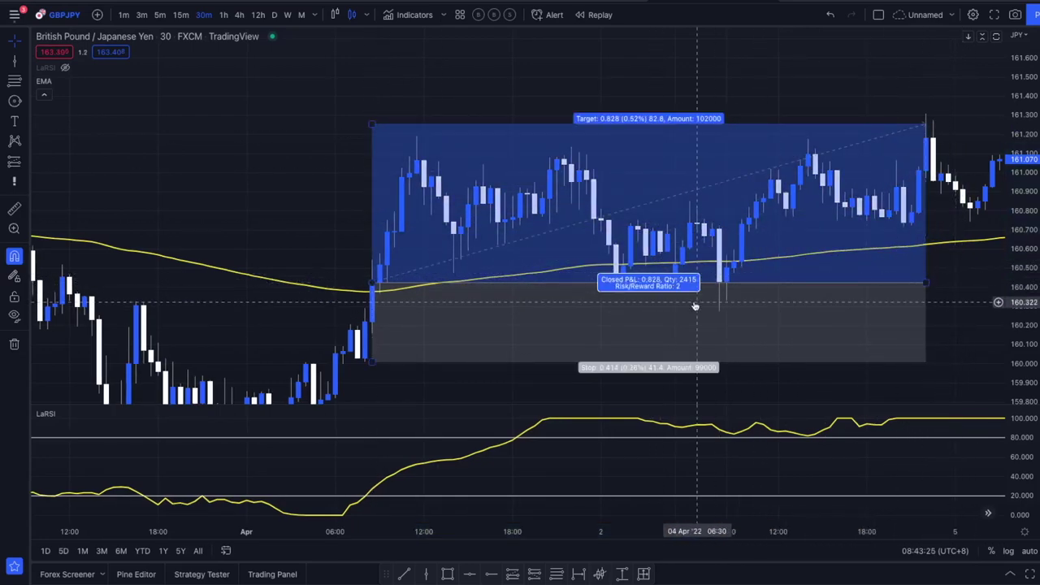
Mark the long trade's entry candle with a vertical line at 1 Apr '22 08:30.
{"action": "left_click", "coordinate": [15, 61]}
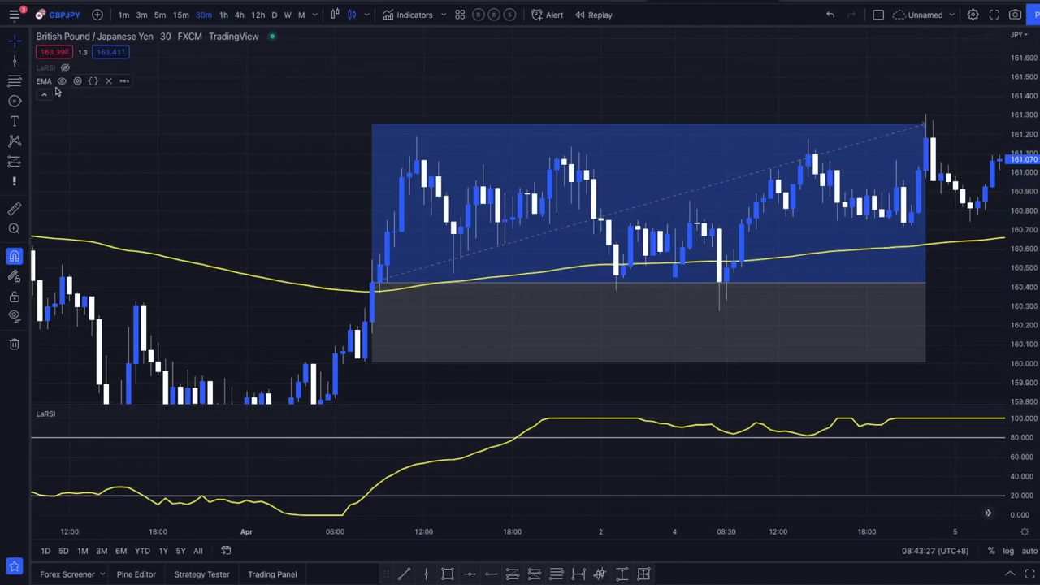
{"action": "left_click", "coordinate": [373, 241]}
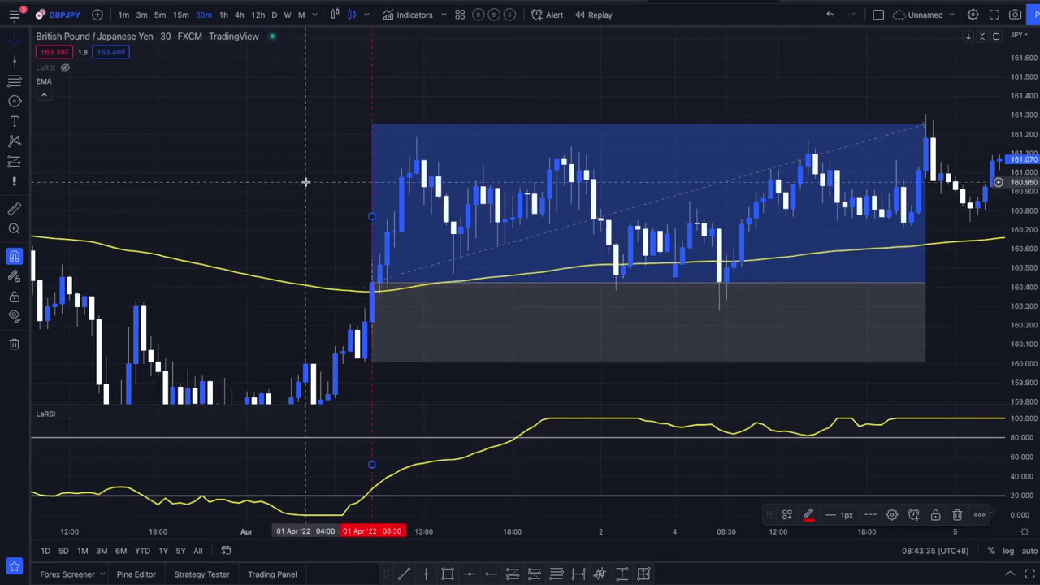
{"action": "scroll", "coordinate": [615, 268], "scroll_direction": "down", "scroll_amount": 3}
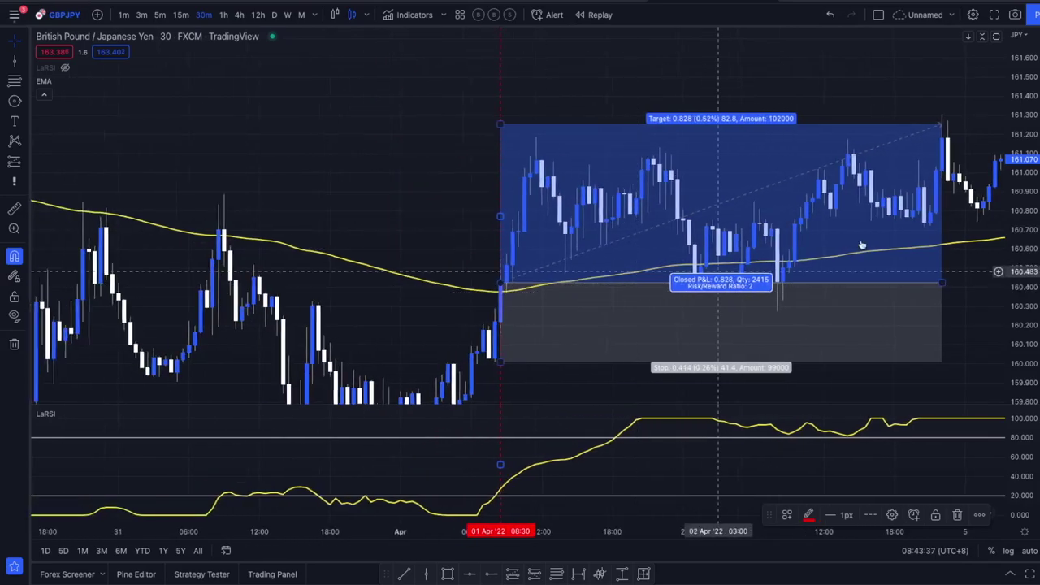
{"action": "left_click_drag", "start_coordinate": [1013, 169], "coordinate": [1026, 353]}
{"action": "scroll", "coordinate": [916, 334], "scroll_direction": "down", "scroll_amount": 5}
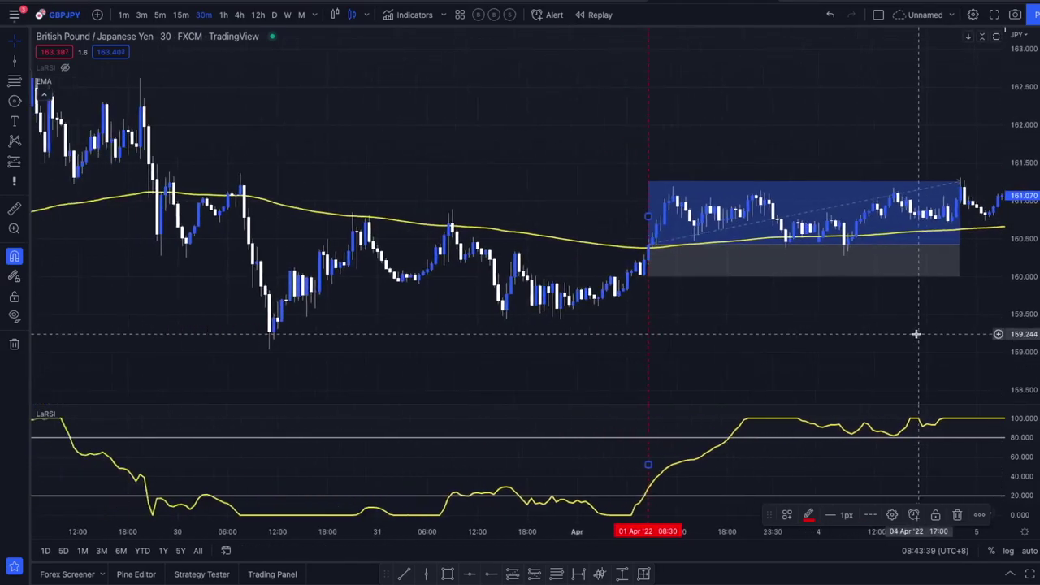
{"action": "scroll", "coordinate": [911, 334], "scroll_direction": "down", "scroll_amount": 1}
{"action": "scroll", "coordinate": [623, 365], "scroll_direction": "right", "scroll_amount": 10}
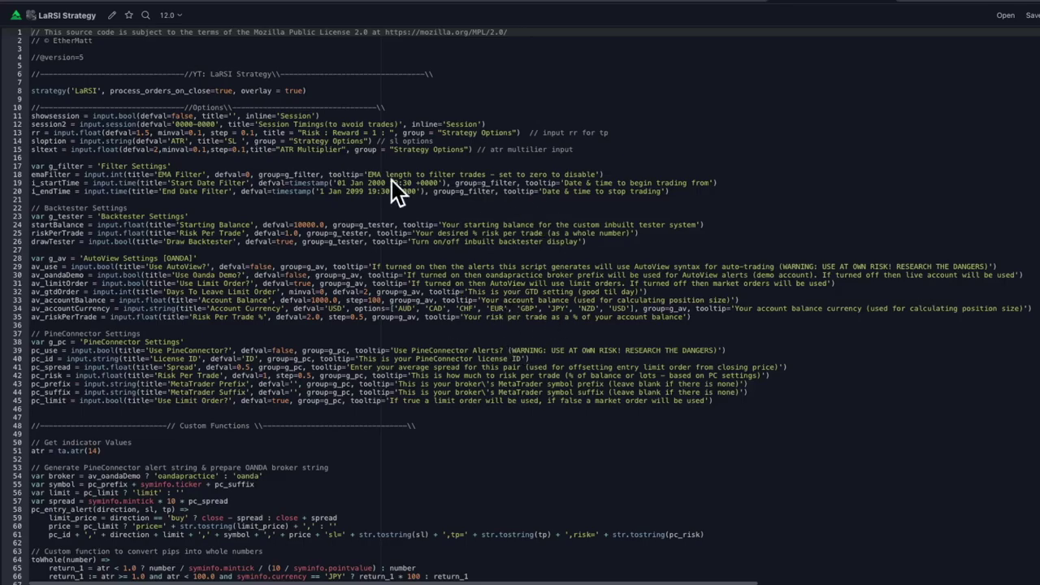
Read through the LaRSI Strategy Pine script source code, from its options and filter settings onward.
{"action": "scroll", "coordinate": [345, 330], "scroll_direction": "down", "scroll_amount": 1}
{"action": "scroll", "coordinate": [345, 329], "scroll_direction": "down", "scroll_amount": 20}
{"action": "scroll", "coordinate": [348, 328], "scroll_direction": "up", "scroll_amount": 20}
{"action": "scroll", "coordinate": [521, 309], "scroll_direction": "down", "scroll_amount": 20}
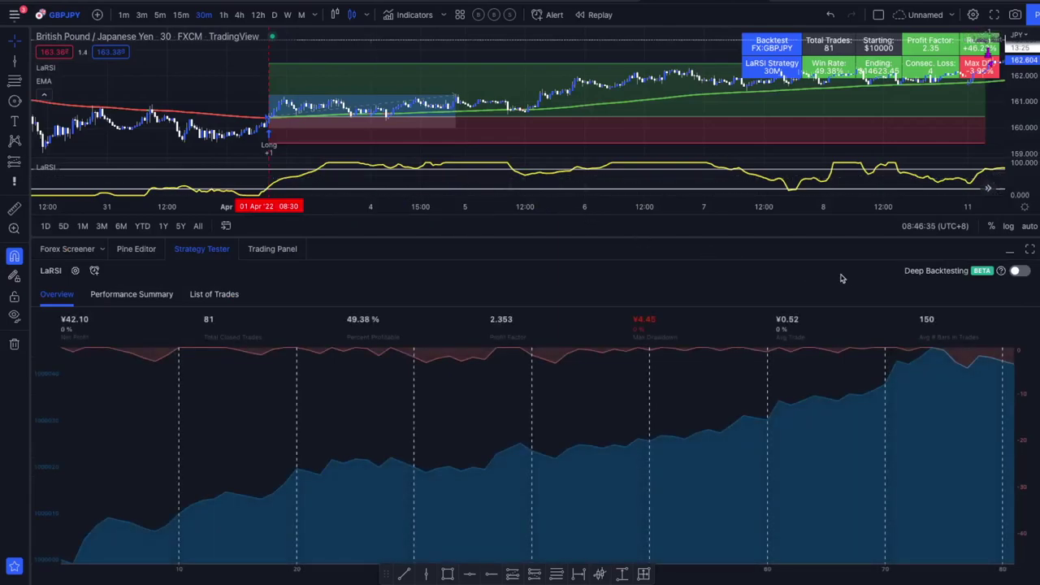
Set the LaRSI strategy's initial capital to 1 000 in its properties.
{"action": "left_click", "coordinate": [74, 270]}
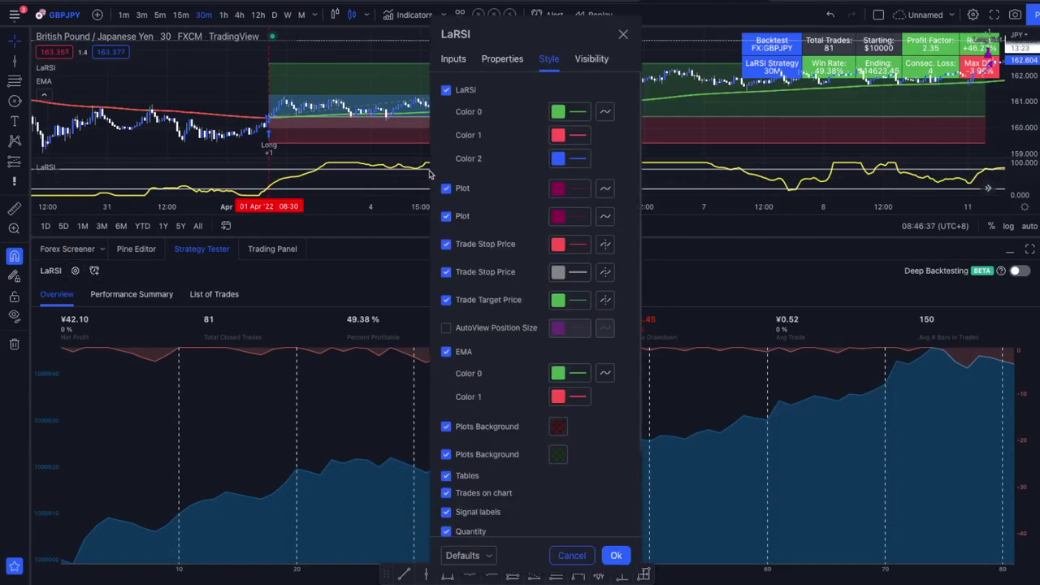
{"action": "left_click", "coordinate": [501, 61]}
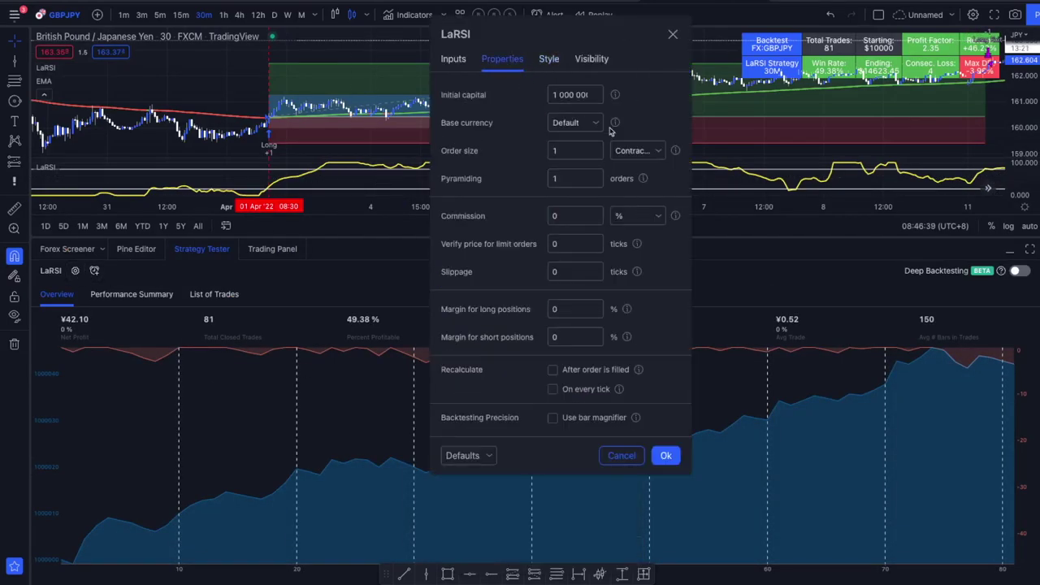
{"action": "left_click", "coordinate": [576, 95]}
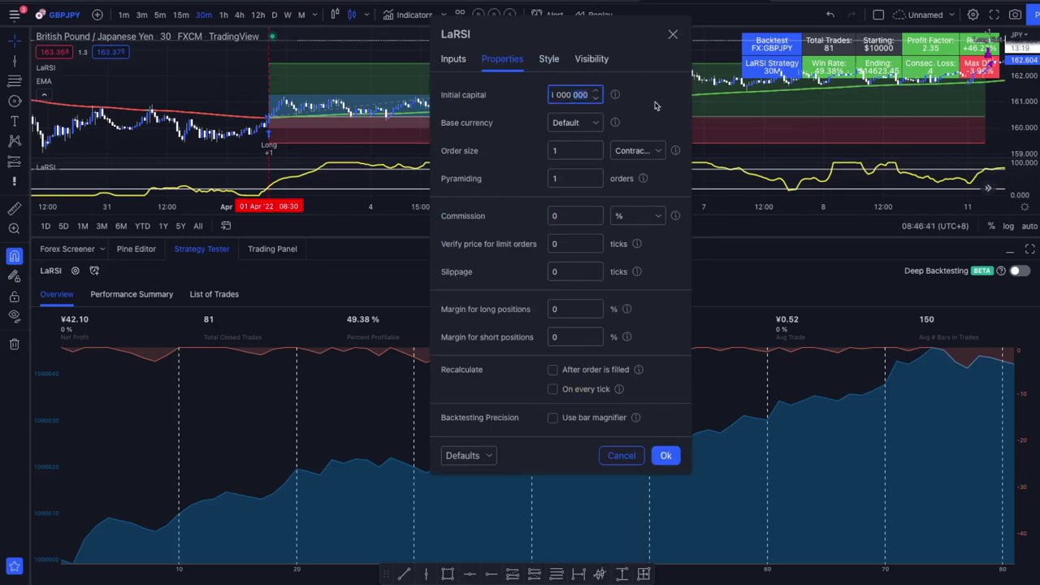
{"action": "key", "text": "BackSpace"}
{"action": "key", "text": "BackSpace"}
{"action": "key", "text": "BackSpace"}
{"action": "left_click", "coordinate": [641, 125]}
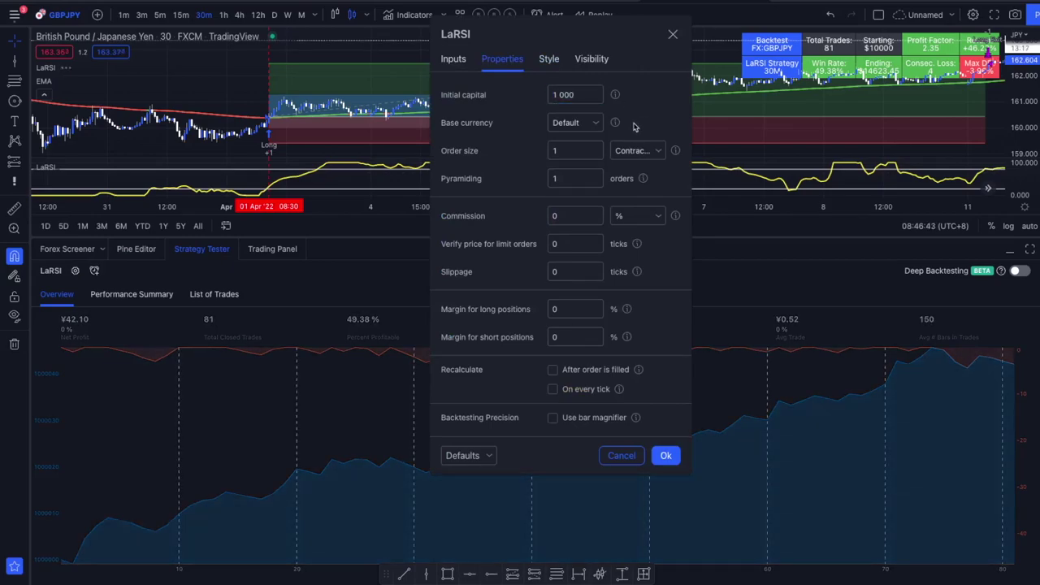
Set the LaRSI strategy's order size to 10 contracts and move the settings dialog clear of the backtest summary figures.
{"action": "left_click", "coordinate": [569, 150]}
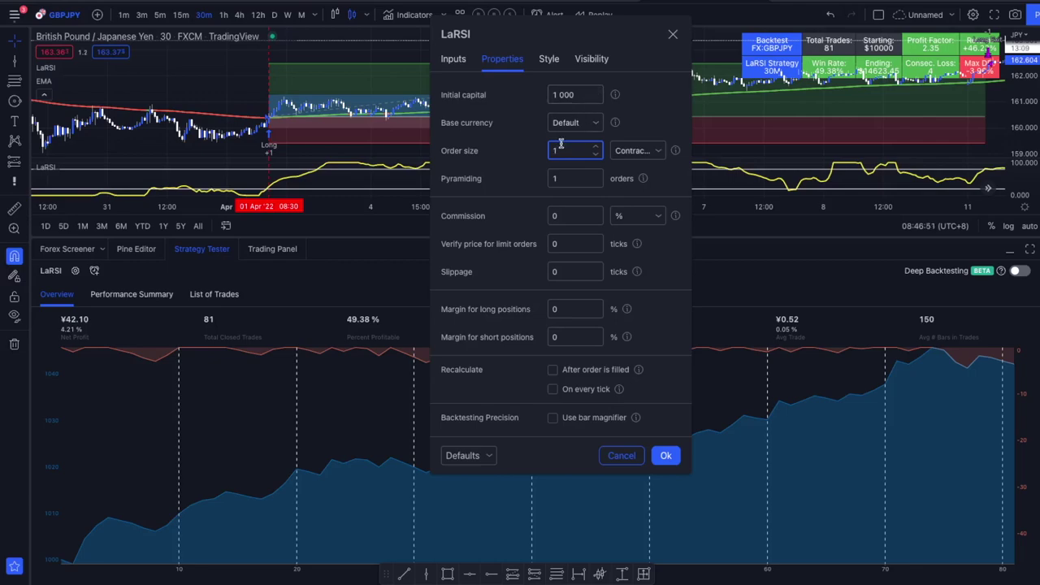
{"action": "type", "text": "0"}
{"action": "left_click", "coordinate": [674, 125]}
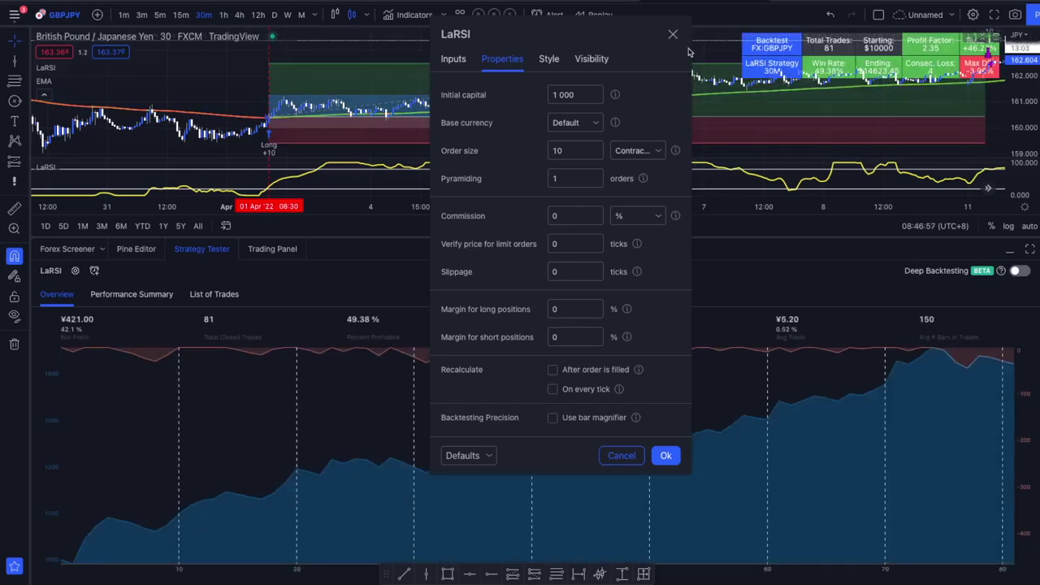
{"action": "left_click_drag", "start_coordinate": [652, 38], "coordinate": [541, 408]}
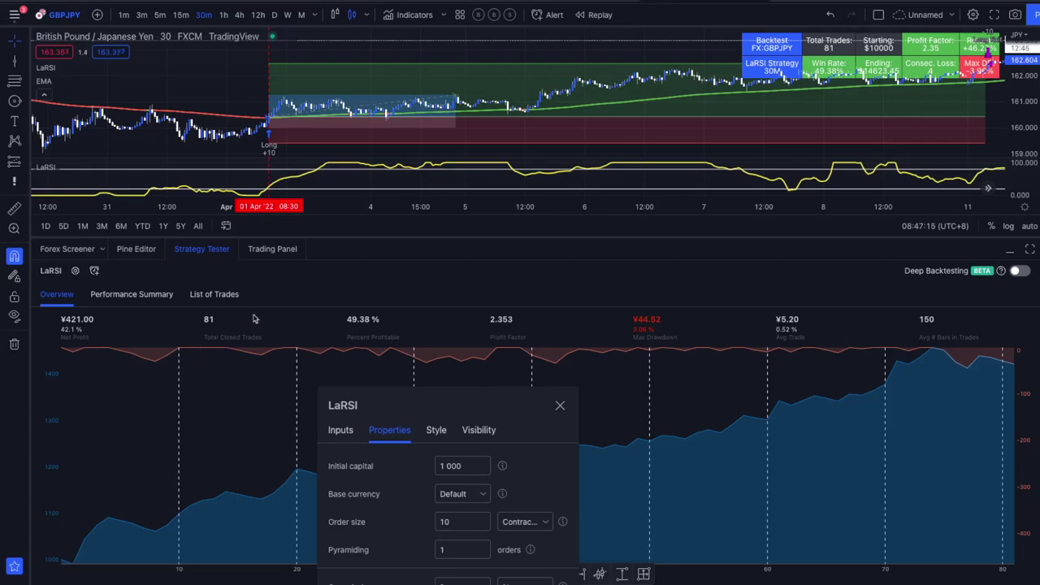
Review the strategy's list of trades back to the first one, moving the floating drawing toolbar off the rows.
{"action": "left_click", "coordinate": [221, 298]}
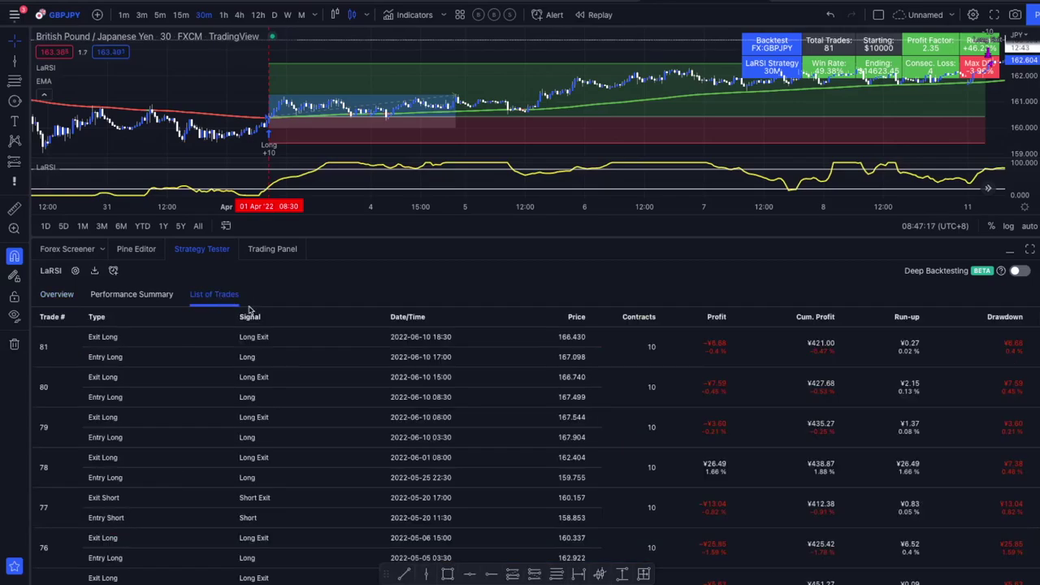
{"action": "scroll", "coordinate": [271, 423], "scroll_direction": "down", "scroll_amount": 20}
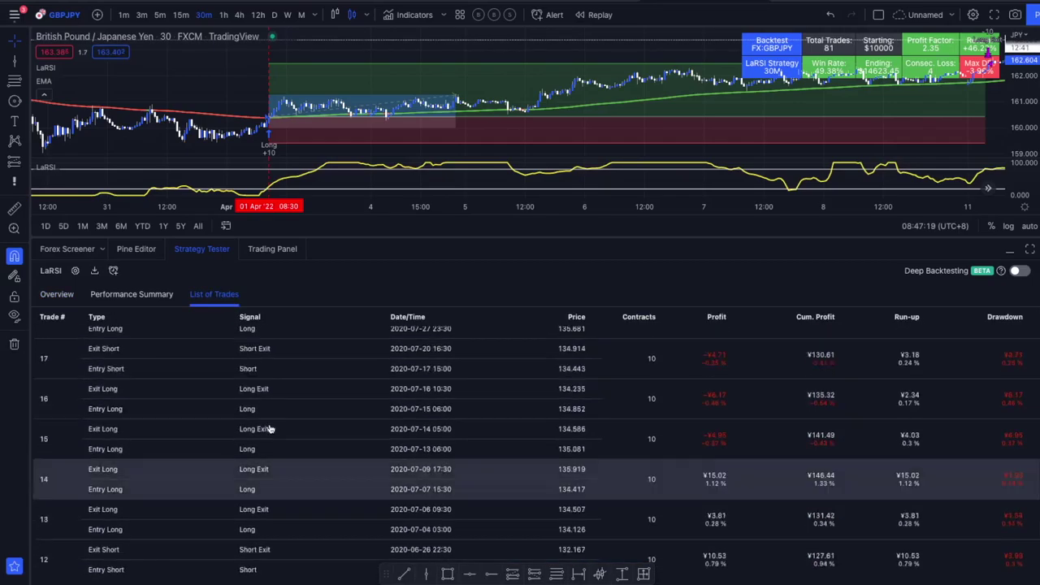
{"action": "left_click_drag", "start_coordinate": [387, 574], "coordinate": [626, 517]}
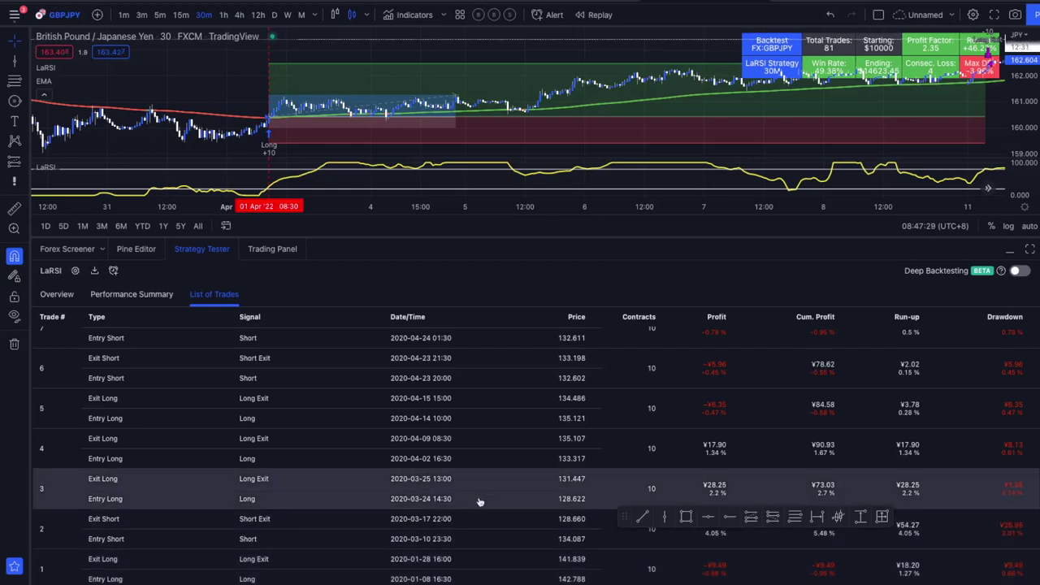
{"action": "scroll", "coordinate": [400, 515], "scroll_direction": "up", "scroll_amount": 2}
{"action": "scroll", "coordinate": [401, 451], "scroll_direction": "up", "scroll_amount": 5}
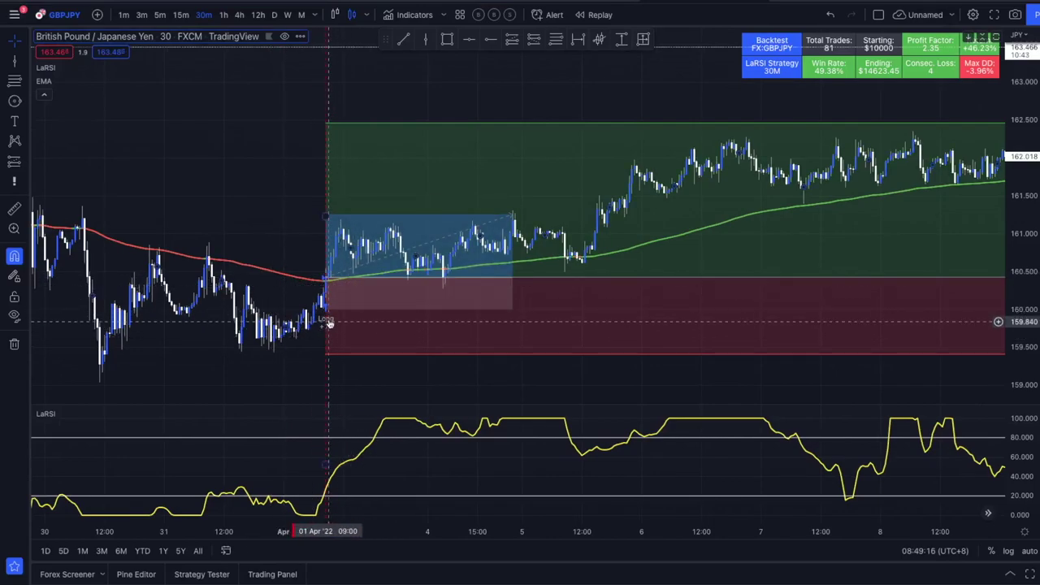
Review the LaRSI strategy's Risk : Reward, SL, ATR Multiplier and EMA Filter inputs and inspect the 1 April long trade.
{"action": "left_click", "coordinate": [81, 68]}
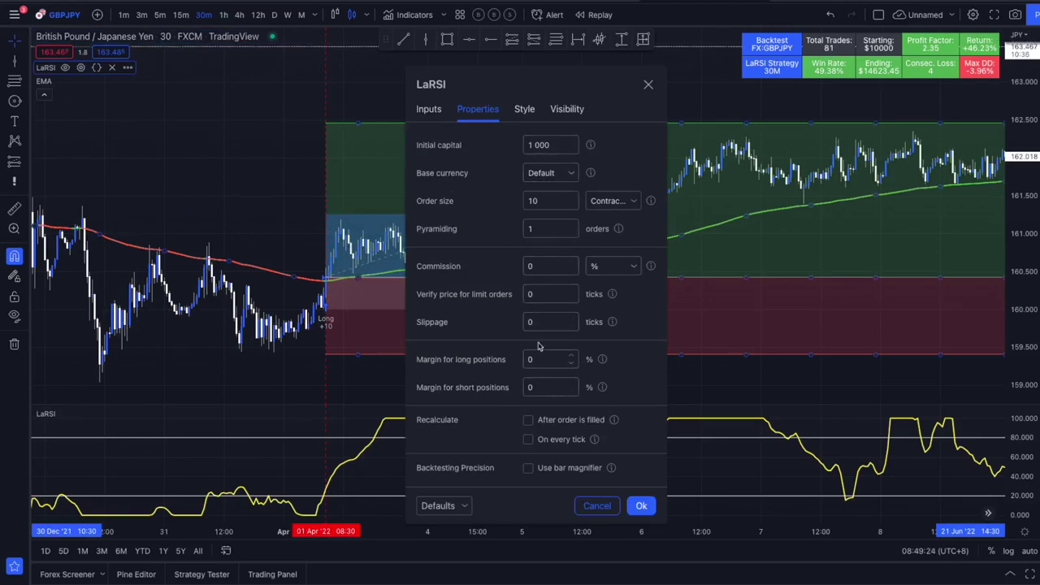
{"action": "left_click", "coordinate": [429, 109]}
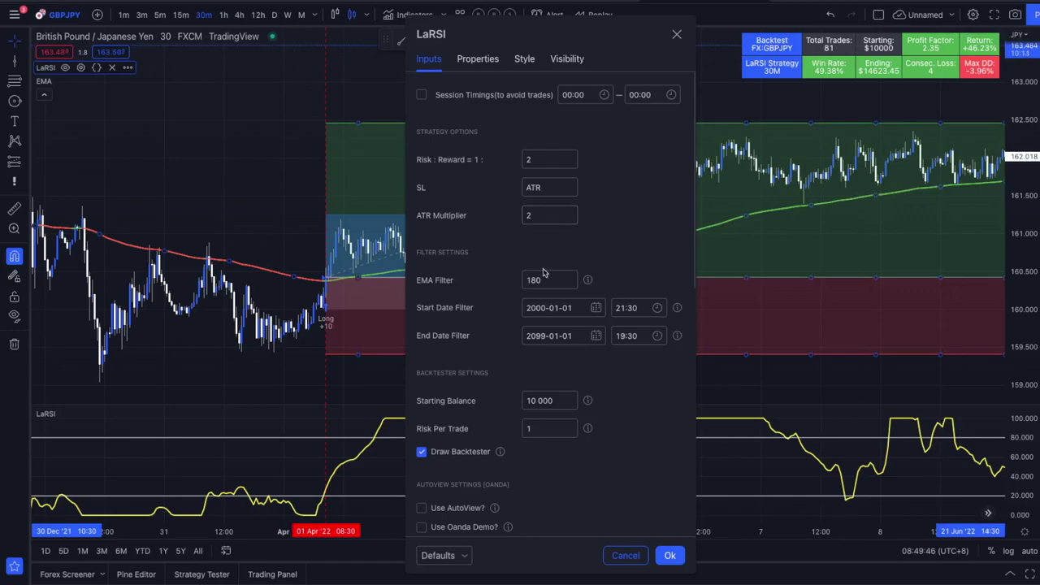
{"action": "left_click", "coordinate": [544, 215]}
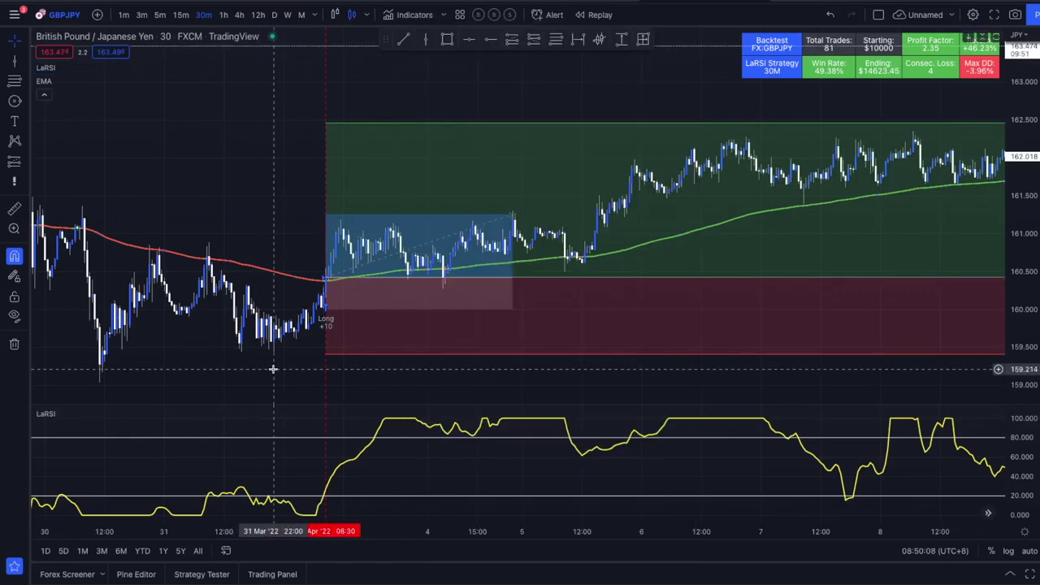
{"action": "mouse_move", "coordinate": [328, 311]}
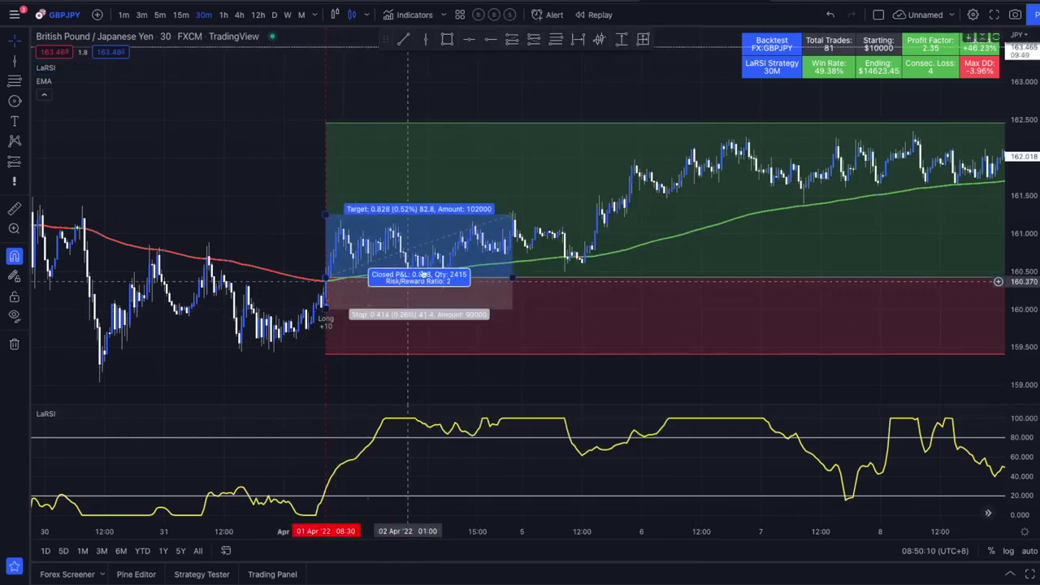
Set the 1 April long position drawing's stop to about 1.01 and target to about 2.07, and extend it to the 11 April exit.
{"action": "left_click_drag", "start_coordinate": [326, 310], "coordinate": [328, 353]}
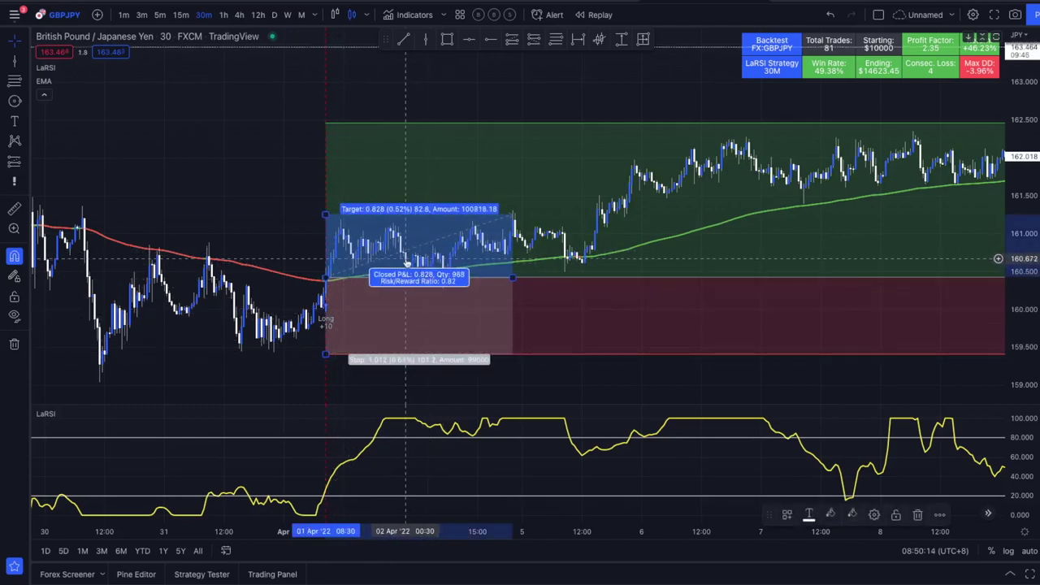
{"action": "left_click_drag", "start_coordinate": [324, 214], "coordinate": [325, 117]}
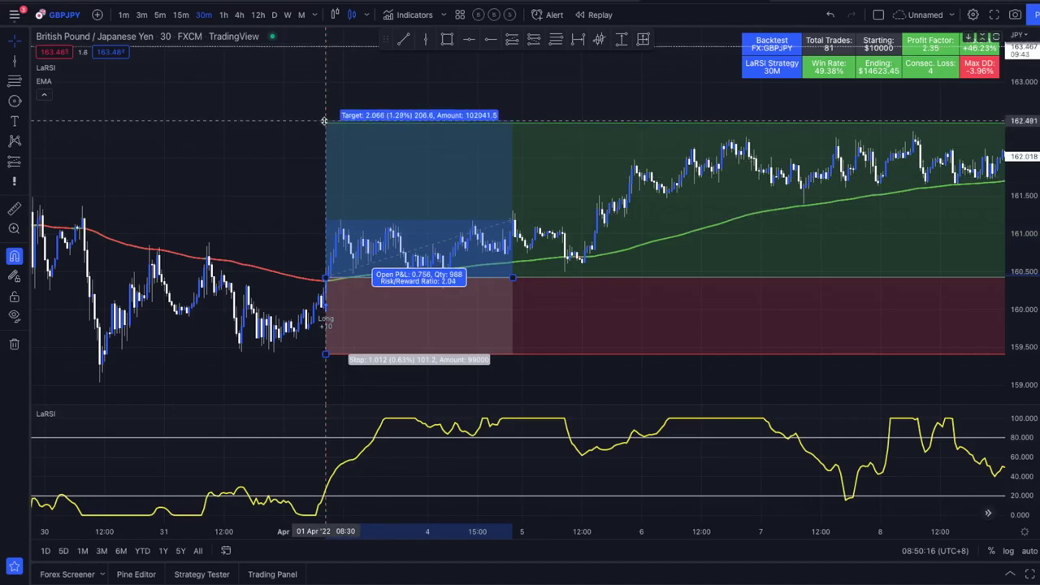
{"action": "left_click_drag", "start_coordinate": [724, 269], "coordinate": [420, 284]}
{"action": "scroll", "coordinate": [420, 284], "scroll_direction": "down", "scroll_amount": 4}
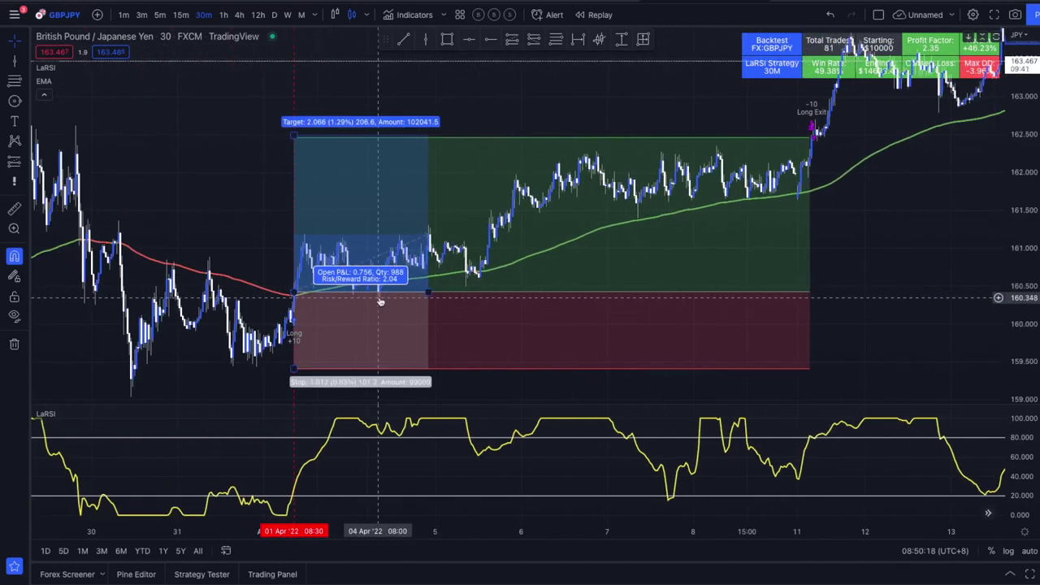
{"action": "left_click_drag", "start_coordinate": [654, 294], "coordinate": [799, 283]}
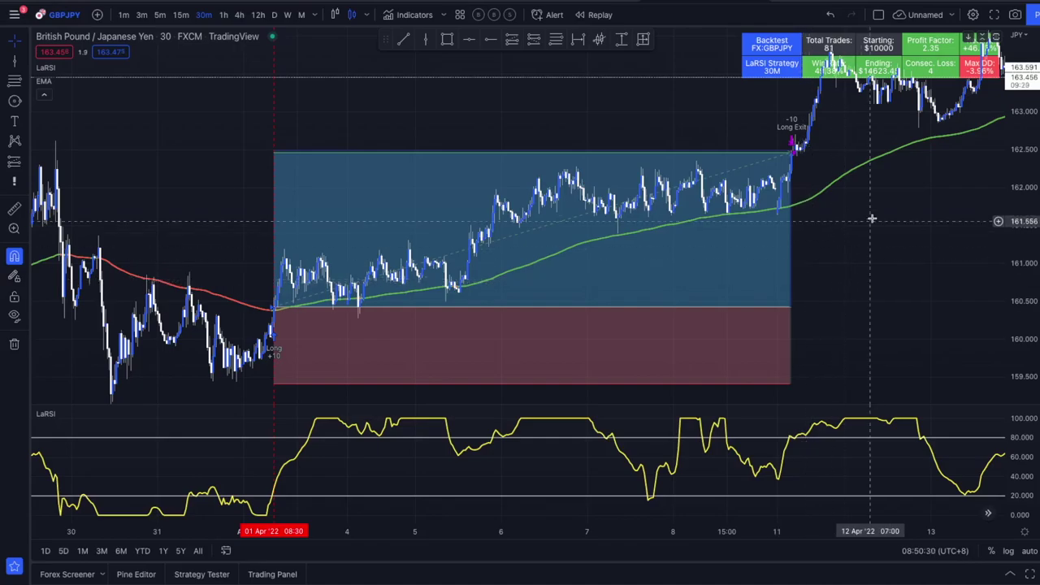
Widen the 24 March long position drawing's stop to about 0.79 and raise its target to the strategy's take-profit level.
{"action": "left_click_drag", "start_coordinate": [860, 223], "coordinate": [676, 316]}
{"action": "left_click_drag", "start_coordinate": [821, 238], "coordinate": [906, 186]}
{"action": "scroll", "coordinate": [277, 295], "scroll_direction": "down", "scroll_amount": 5}
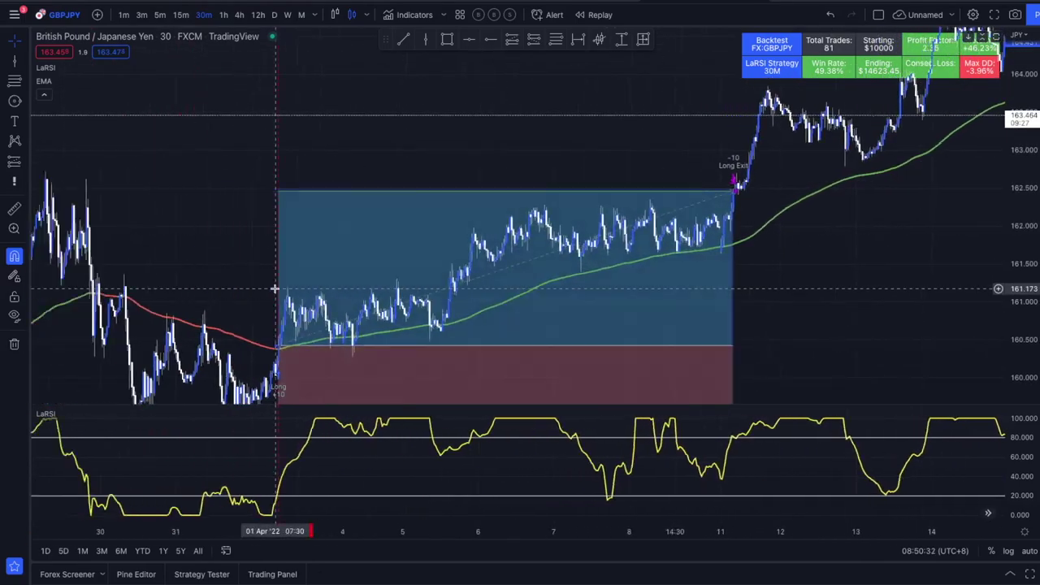
{"action": "left_click_drag", "start_coordinate": [378, 304], "coordinate": [626, 159]}
{"action": "scroll", "coordinate": [576, 279], "scroll_direction": "up", "scroll_amount": 4}
{"action": "left_click_drag", "start_coordinate": [390, 344], "coordinate": [715, 286]}
{"action": "scroll", "coordinate": [650, 287], "scroll_direction": "up", "scroll_amount": 2}
{"action": "left_click_drag", "start_coordinate": [567, 303], "coordinate": [676, 372]}
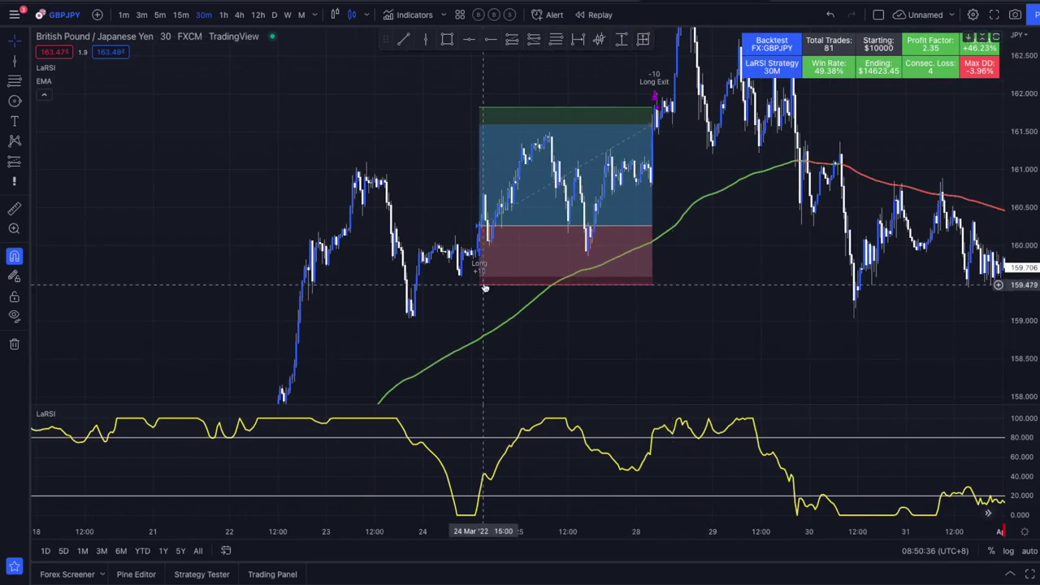
{"action": "left_click", "coordinate": [482, 286]}
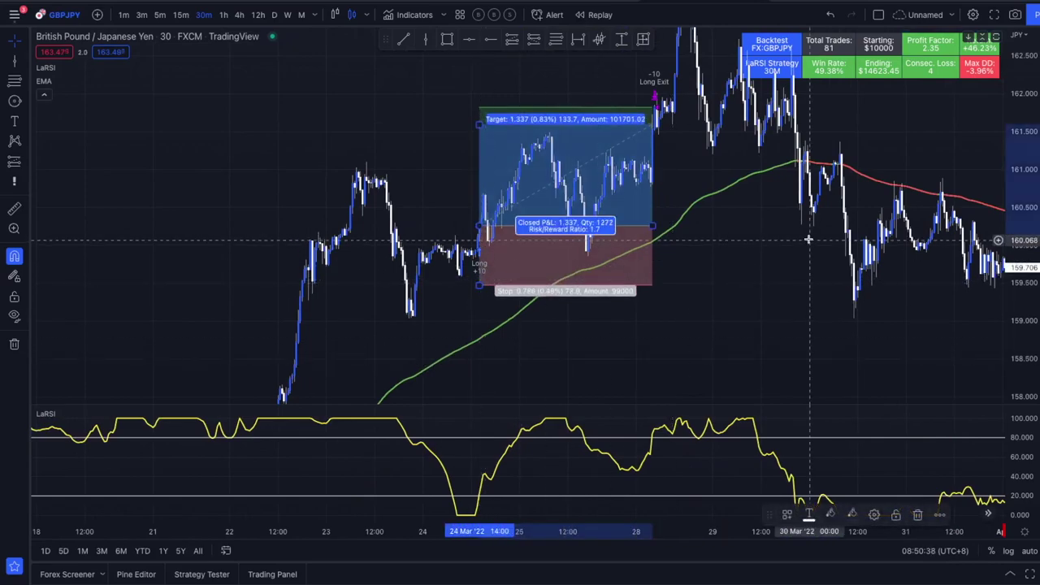
{"action": "left_click_drag", "start_coordinate": [800, 247], "coordinate": [799, 286]}
{"action": "left_click_drag", "start_coordinate": [478, 163], "coordinate": [480, 145]}
Inspect the 11 March short and long trades and follow price, EMA and LaRSI from them through to the end of March.
{"action": "left_click_drag", "start_coordinate": [738, 316], "coordinate": [934, 232]}
{"action": "left_click_drag", "start_coordinate": [605, 330], "coordinate": [802, 179]}
{"action": "scroll", "coordinate": [722, 242], "scroll_direction": "left", "scroll_amount": 10}
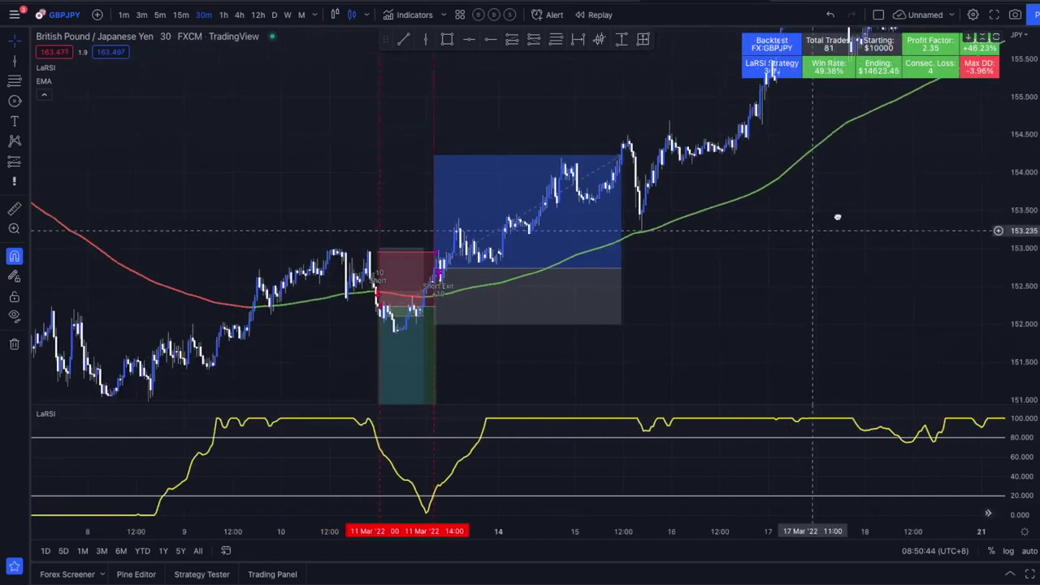
{"action": "scroll", "coordinate": [716, 308], "scroll_direction": "up", "scroll_amount": 2}
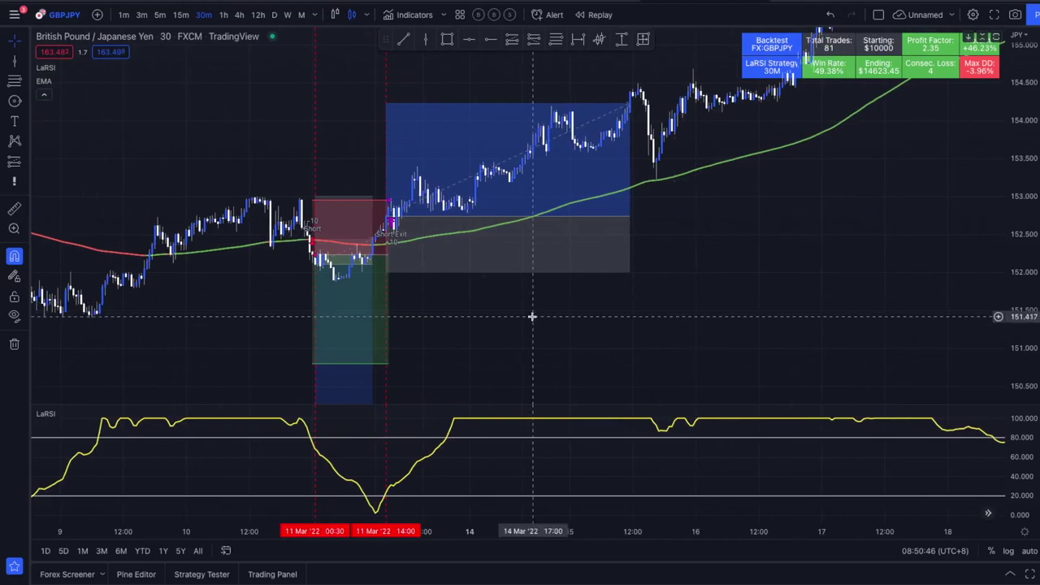
{"action": "scroll", "coordinate": [534, 314], "scroll_direction": "left", "scroll_amount": 5}
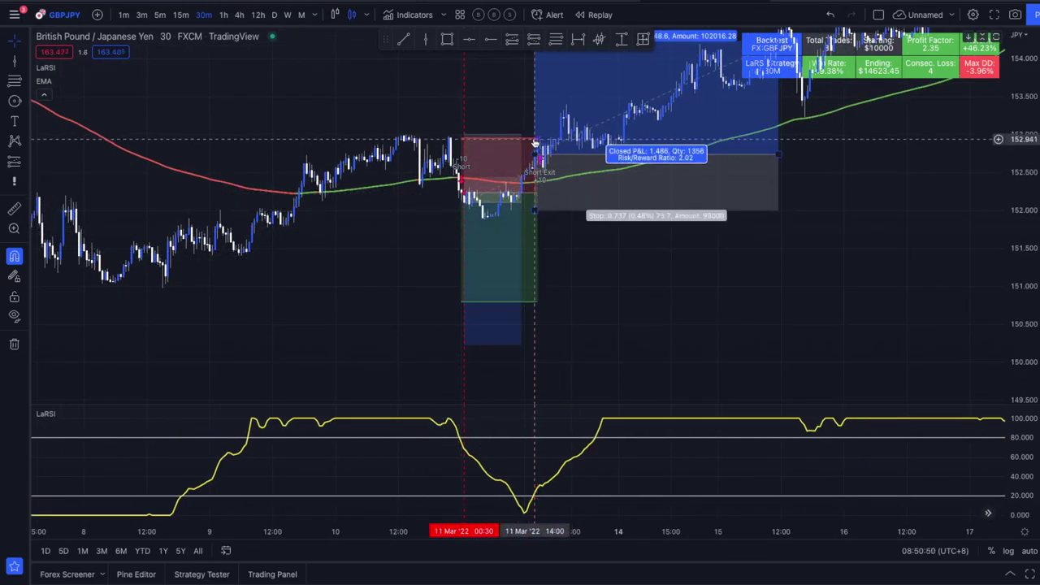
{"action": "scroll", "coordinate": [672, 302], "scroll_direction": "left", "scroll_amount": 3}
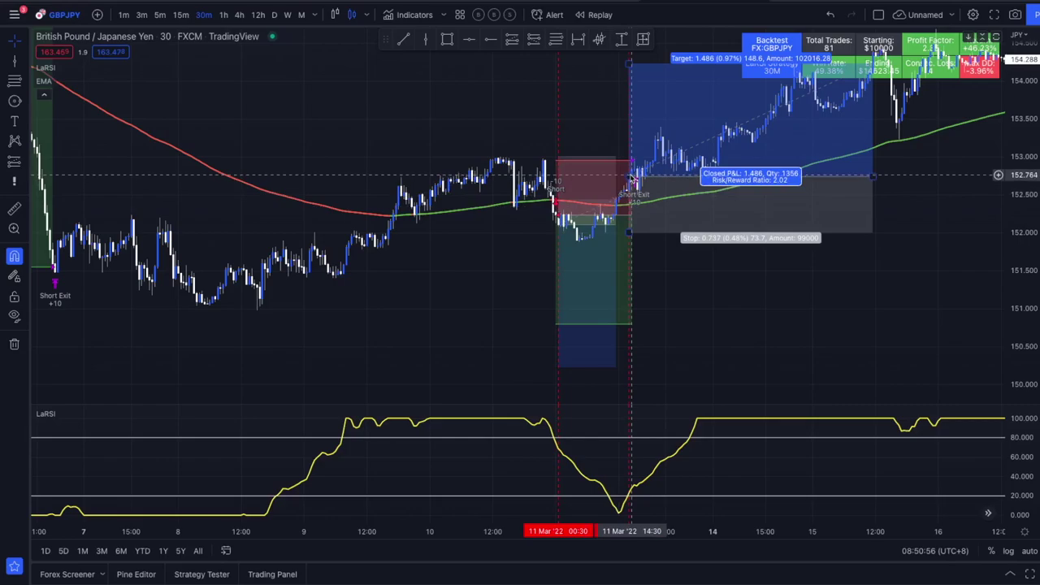
{"action": "scroll", "coordinate": [660, 378], "scroll_direction": "right", "scroll_amount": 3}
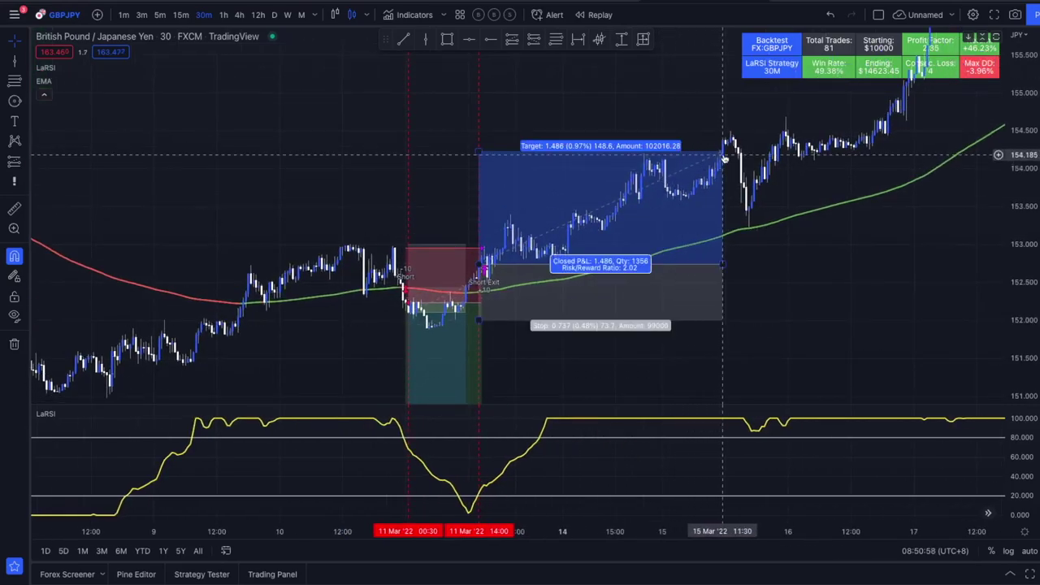
{"action": "left_click_drag", "start_coordinate": [891, 174], "coordinate": [681, 344]}
{"action": "scroll", "coordinate": [685, 350], "scroll_direction": "down", "scroll_amount": 4}
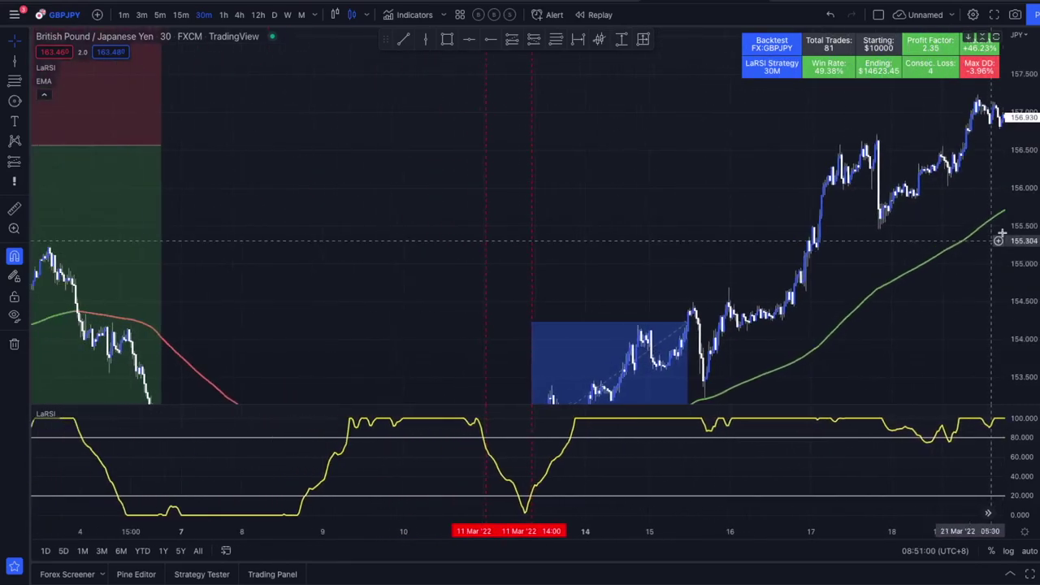
{"action": "left_click_drag", "start_coordinate": [964, 309], "coordinate": [686, 344]}
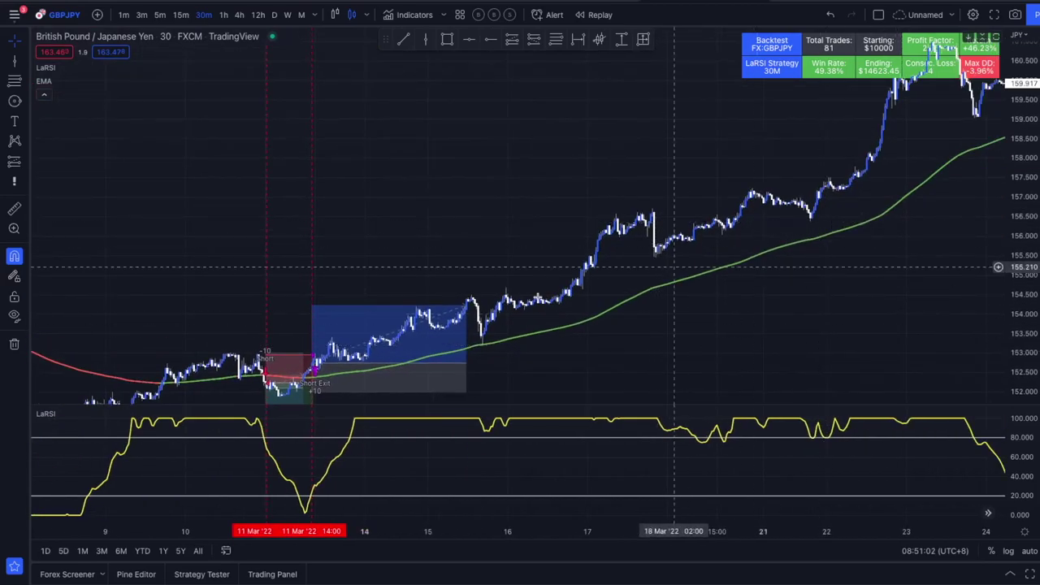
{"action": "left_click_drag", "start_coordinate": [691, 264], "coordinate": [510, 355]}
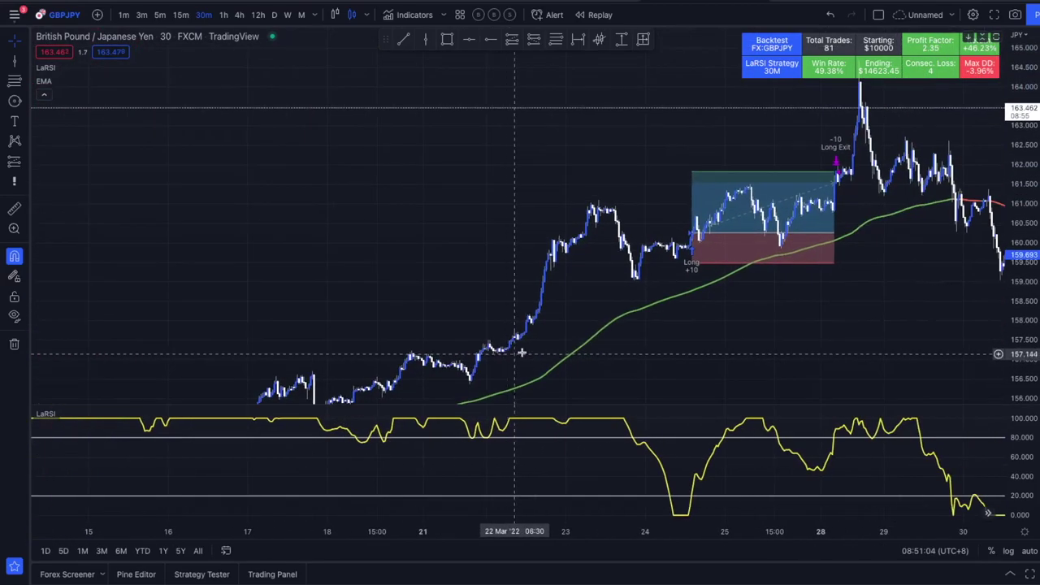
{"action": "left_click_drag", "start_coordinate": [909, 209], "coordinate": [765, 207]}
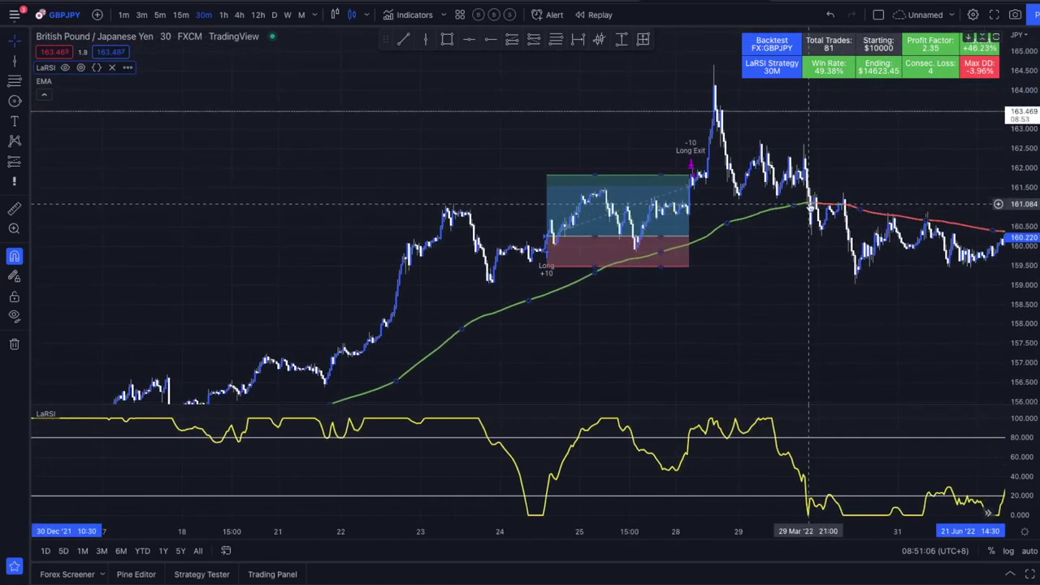
Extend the 11 March long position drawing's profit target to about 8.39 above its entry.
{"action": "scroll", "coordinate": [816, 236], "scroll_direction": "down", "scroll_amount": 5}
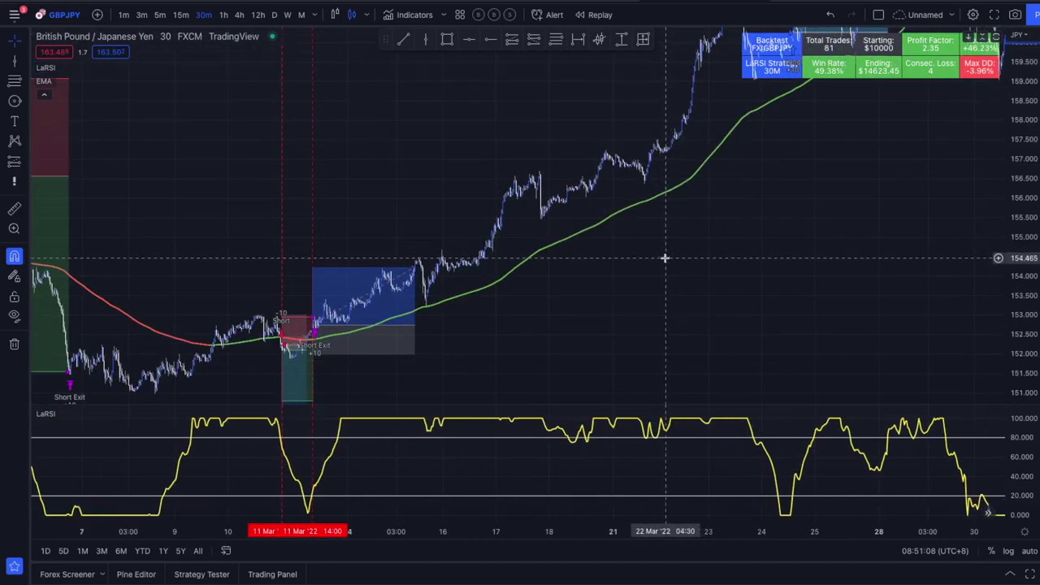
{"action": "scroll", "coordinate": [667, 281], "scroll_direction": "left", "scroll_amount": 6}
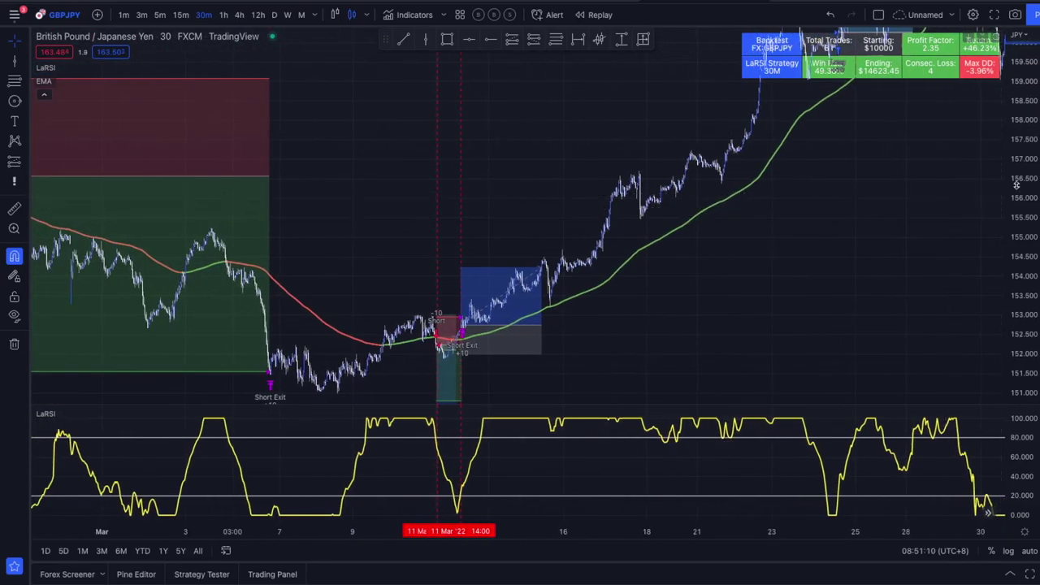
{"action": "left_click_drag", "start_coordinate": [1017, 186], "coordinate": [1017, 325]}
{"action": "left_click_drag", "start_coordinate": [874, 295], "coordinate": [632, 327]}
{"action": "scroll", "coordinate": [632, 327], "scroll_direction": "down", "scroll_amount": 5}
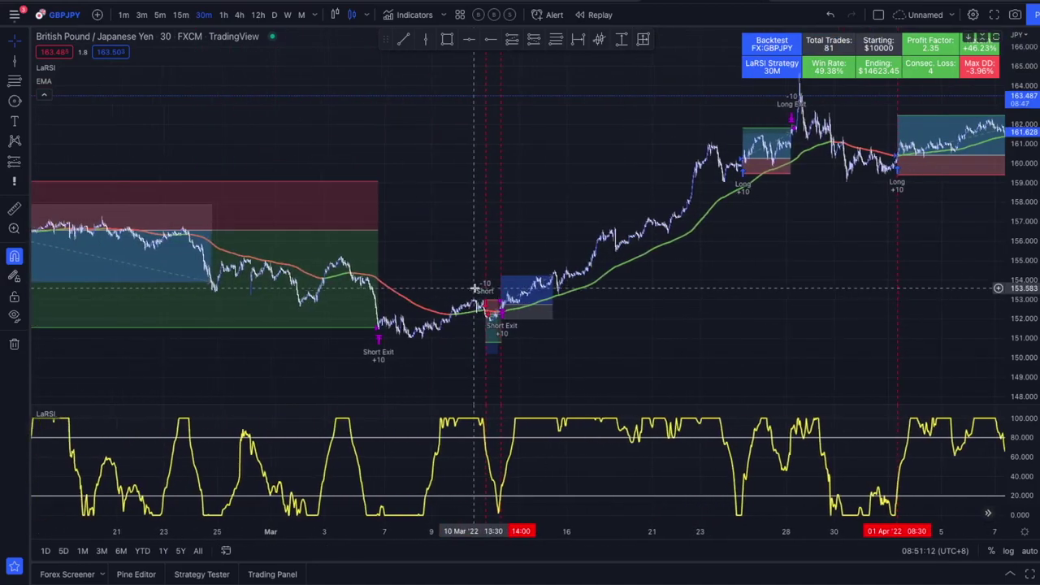
{"action": "scroll", "coordinate": [475, 288], "scroll_direction": "down", "scroll_amount": 1}
{"action": "left_click_drag", "start_coordinate": [504, 276], "coordinate": [505, 142]}
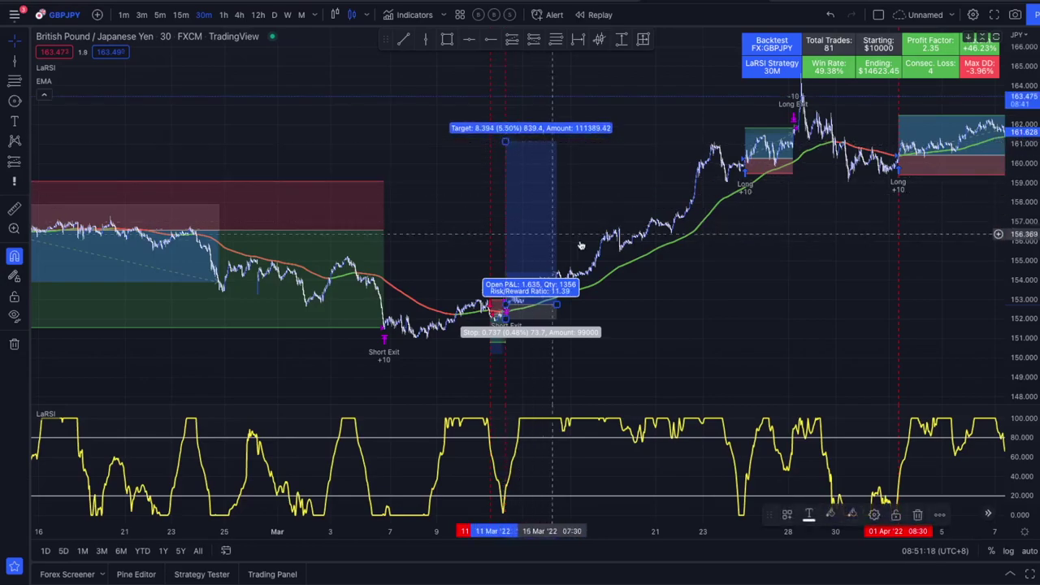
Set the 12 February short position drawing's stop to about 1.56 and its target to about 5.02.
{"action": "left_click_drag", "start_coordinate": [628, 323], "coordinate": [725, 314]}
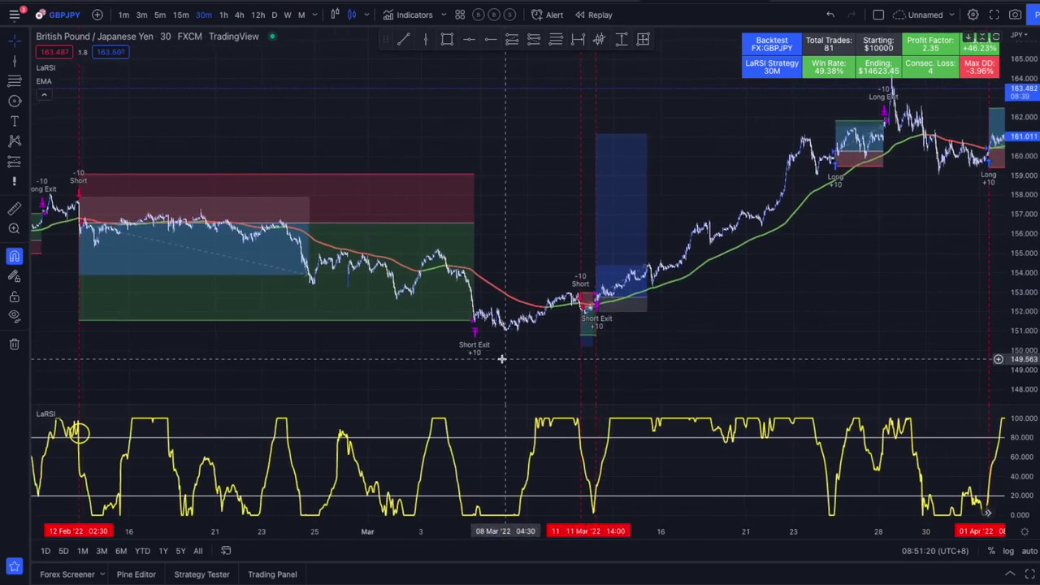
{"action": "left_click_drag", "start_coordinate": [510, 355], "coordinate": [769, 301]}
{"action": "scroll", "coordinate": [674, 309], "scroll_direction": "left", "scroll_amount": 5}
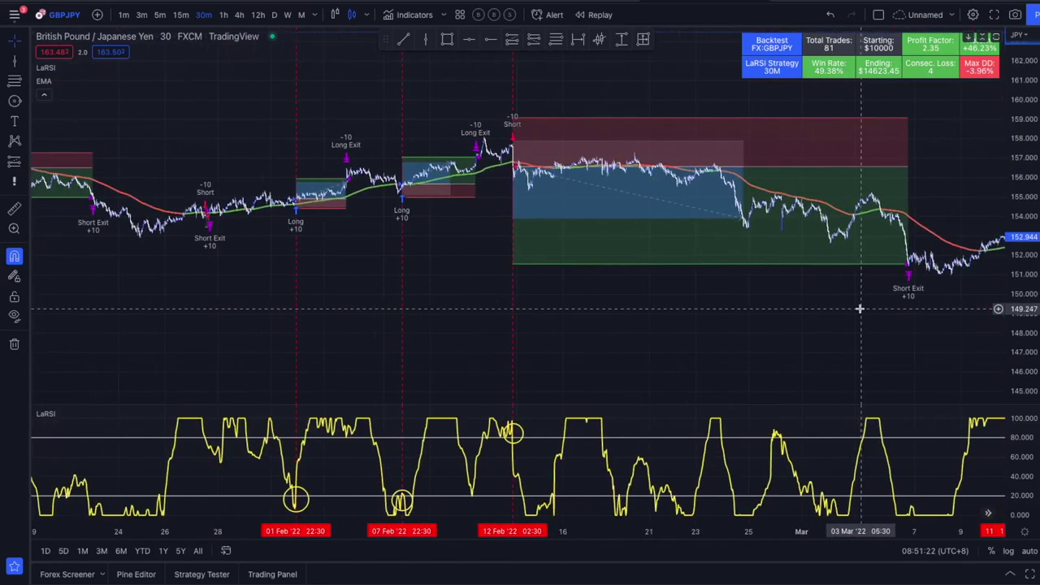
{"action": "mouse_move", "coordinate": [508, 153]}
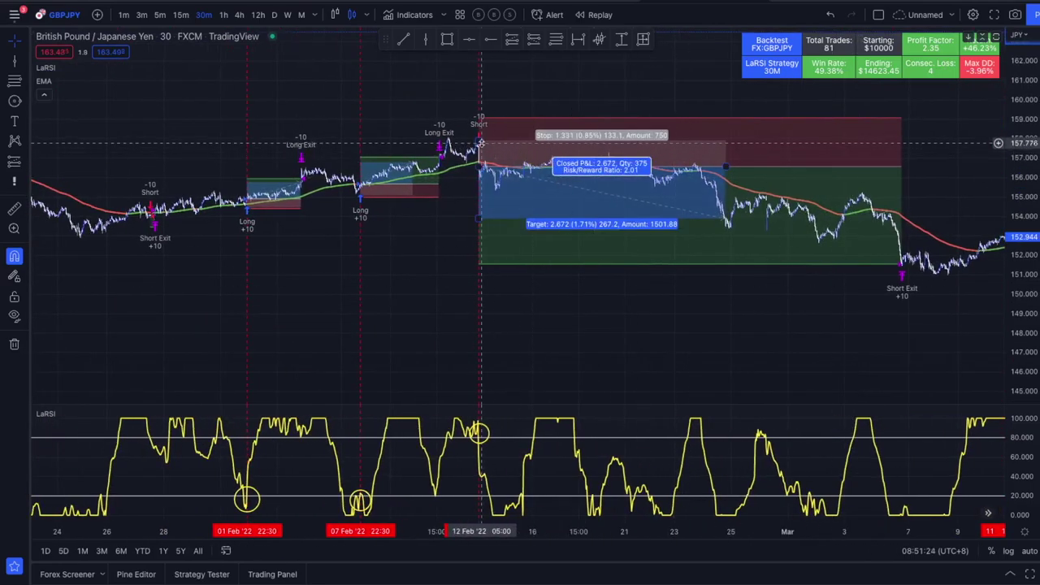
{"action": "left_click_drag", "start_coordinate": [479, 142], "coordinate": [484, 118]}
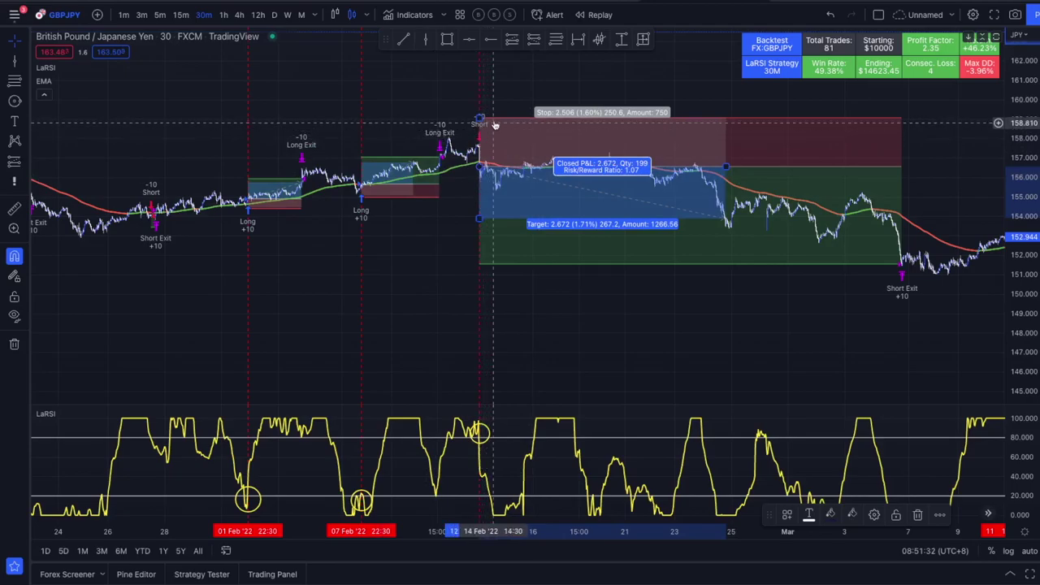
{"action": "left_click_drag", "start_coordinate": [480, 118], "coordinate": [479, 136]}
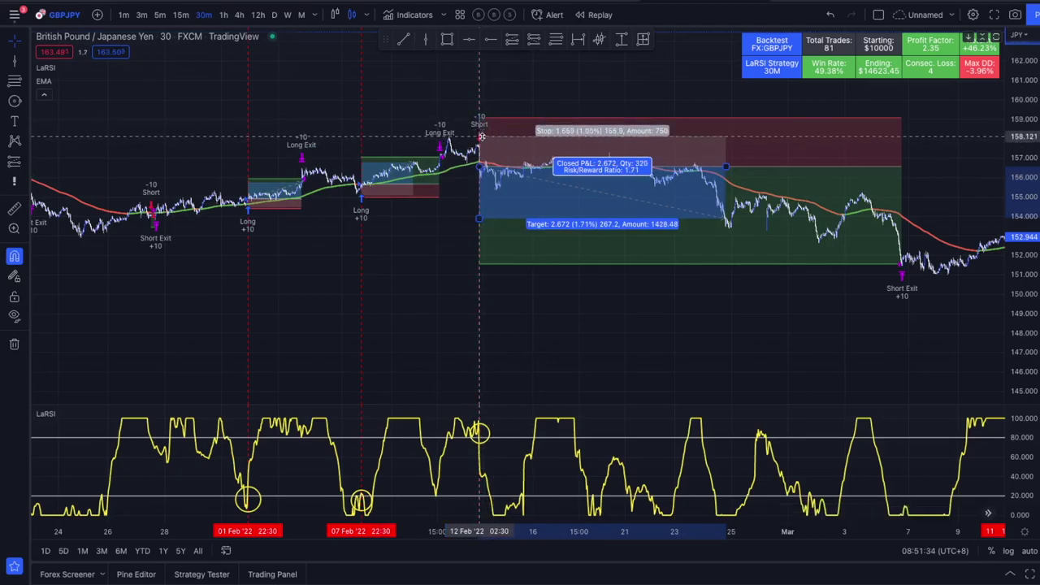
{"action": "mouse_move", "coordinate": [468, 207]}
{"action": "left_mouse_down"}
{"action": "mouse_move", "coordinate": [468, 233]}
{"action": "mouse_move", "coordinate": [469, 218]}
{"action": "left_mouse_up"}
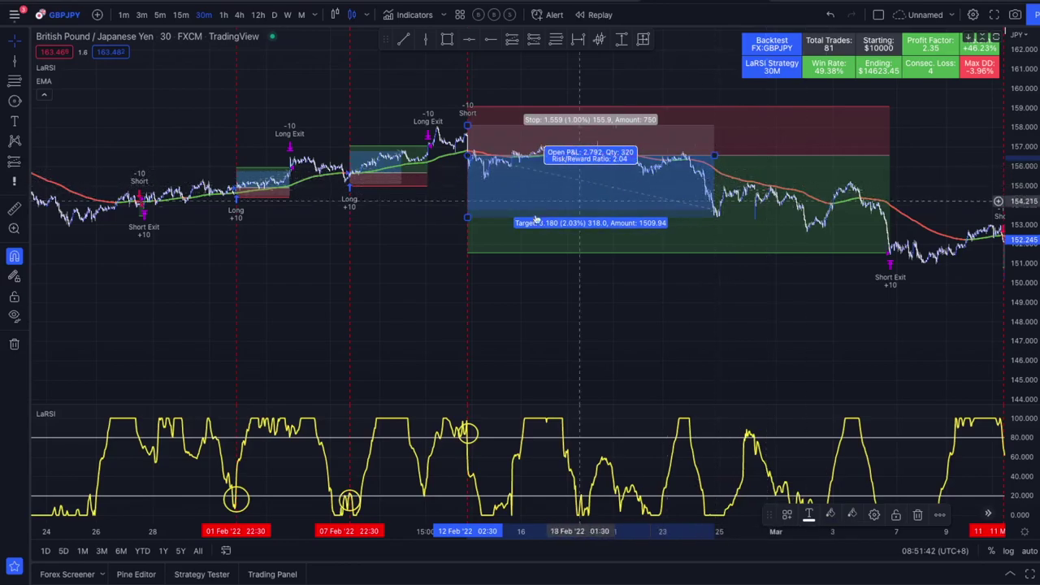
{"action": "left_click_drag", "start_coordinate": [466, 217], "coordinate": [467, 253]}
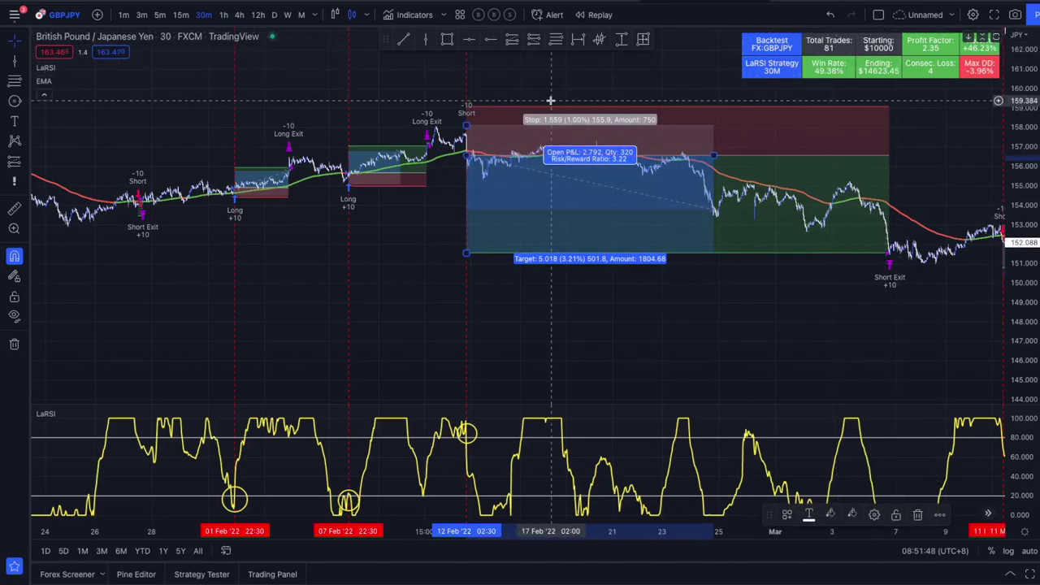
Try another ATR Multiplier in the LaRSI inputs with the dialog clear of the backtest figures, restore it to 2 and reopen the inputs.
{"action": "left_click", "coordinate": [79, 67]}
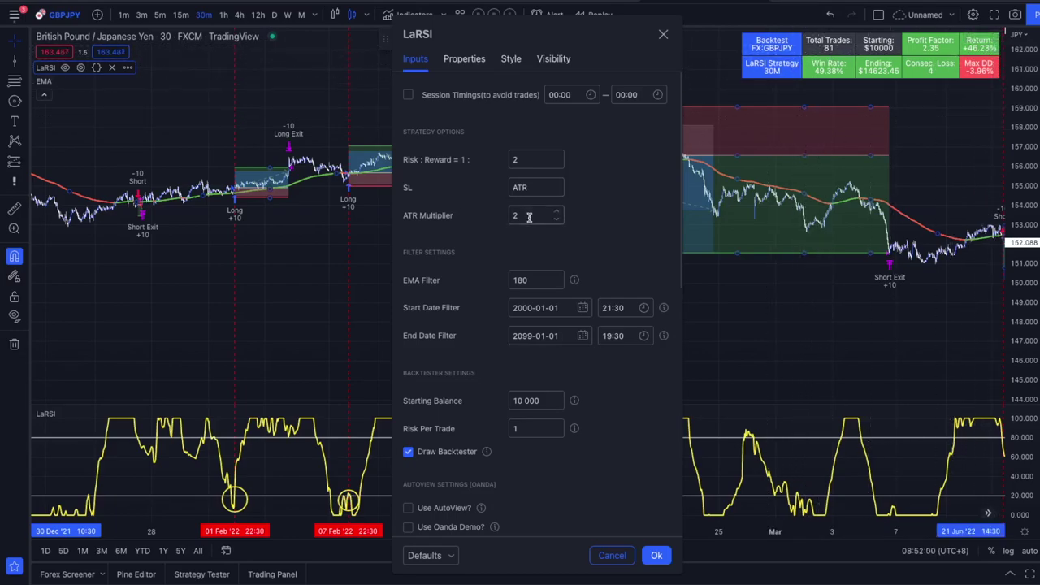
{"action": "left_click_drag", "start_coordinate": [556, 30], "coordinate": [369, 42]}
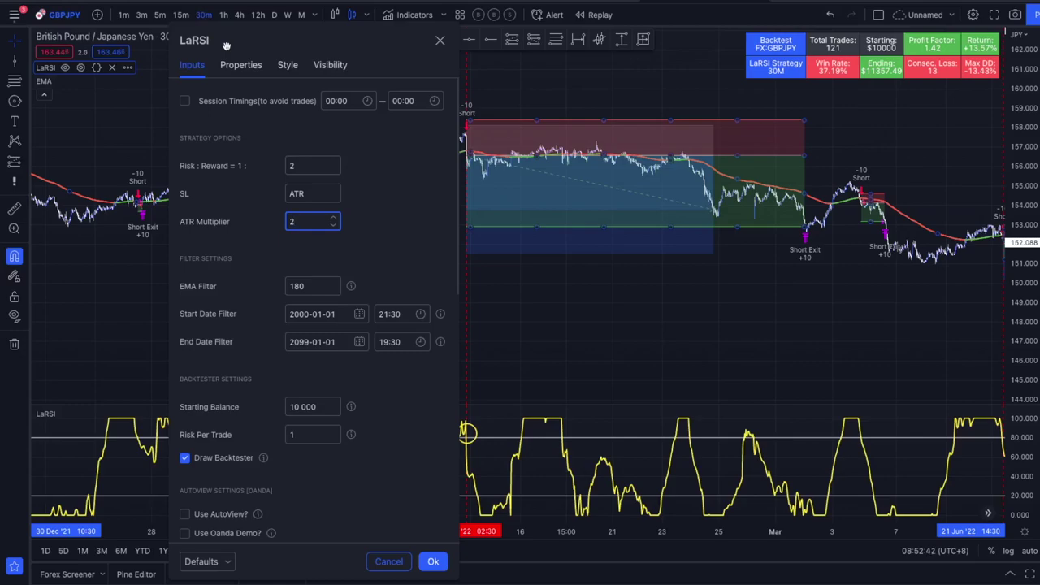
{"action": "left_click", "coordinate": [437, 561]}
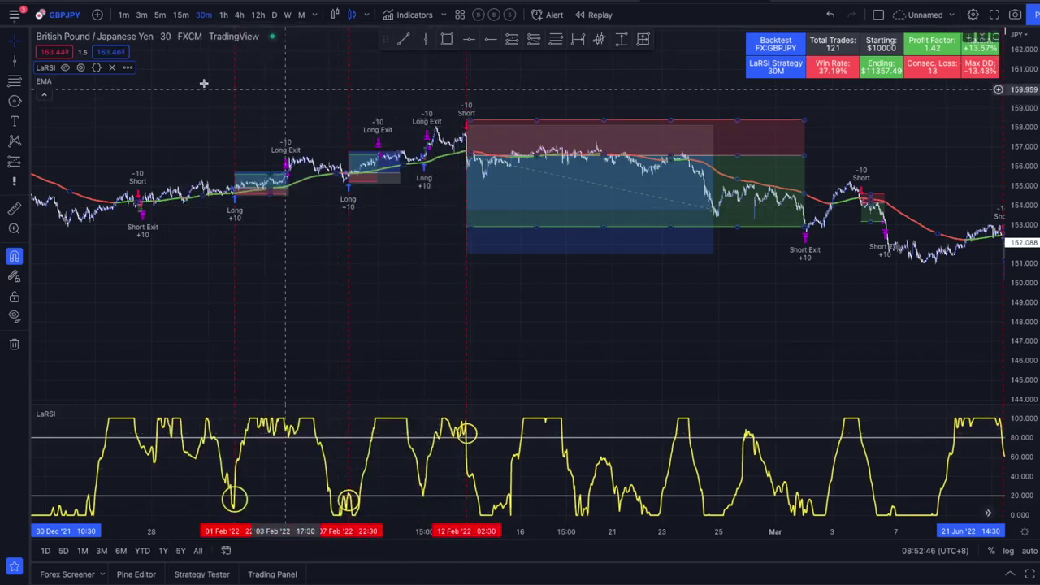
{"action": "left_click", "coordinate": [79, 69]}
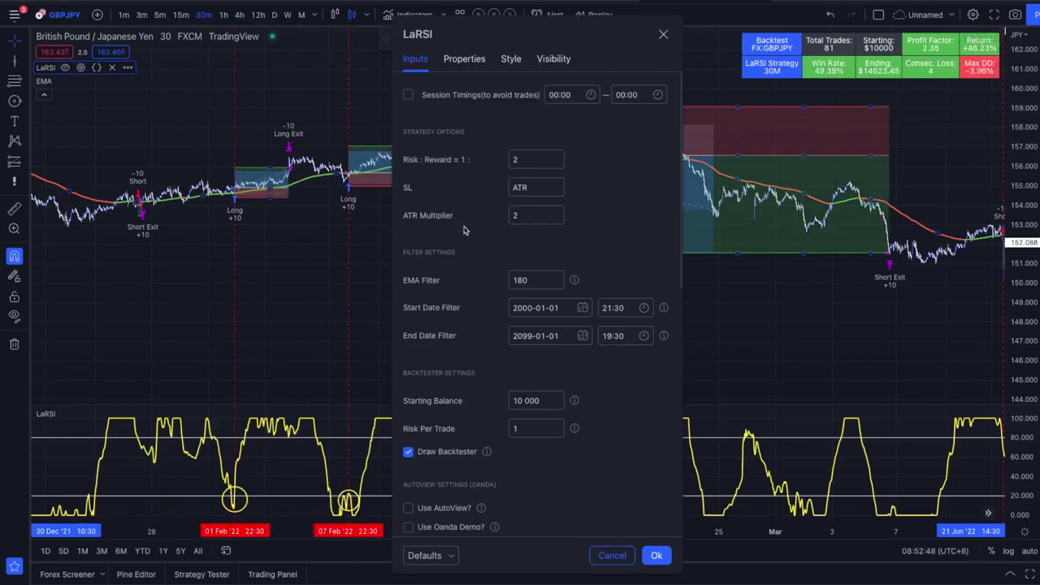